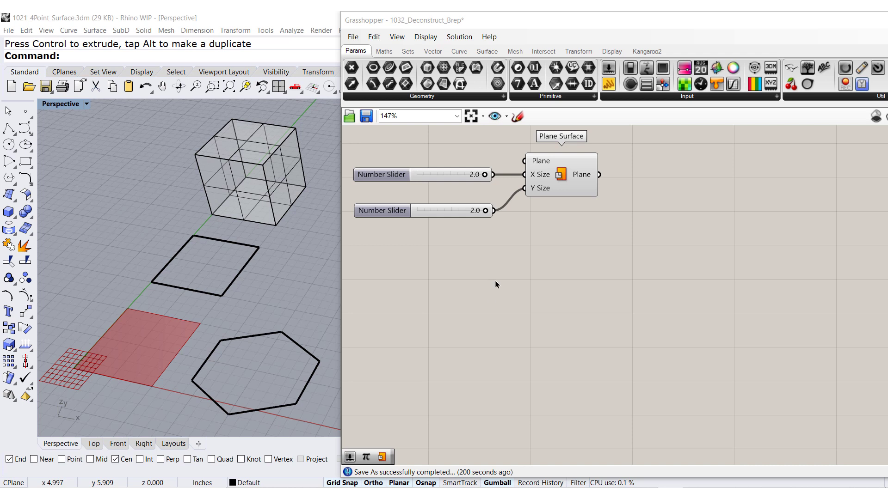
Step: Preview the 2×2 Plane Surface, zoom the Rhino viewport, and select the square outline
left_click(558, 185)
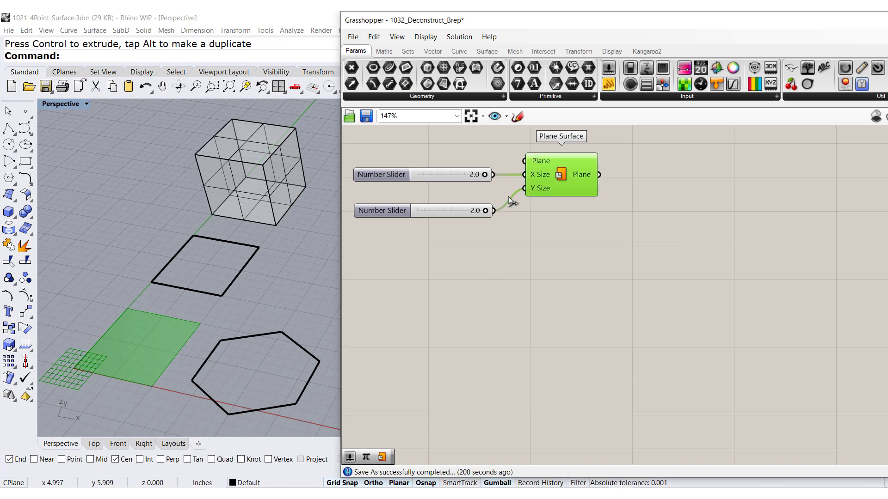
scroll(98, 379, "up", 2)
scroll(98, 379, "up", 2)
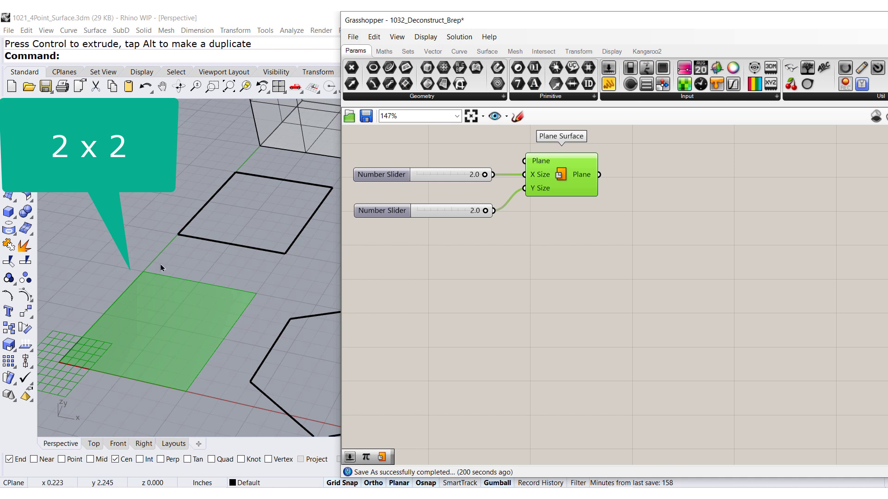
scroll(96, 315, "down", 1)
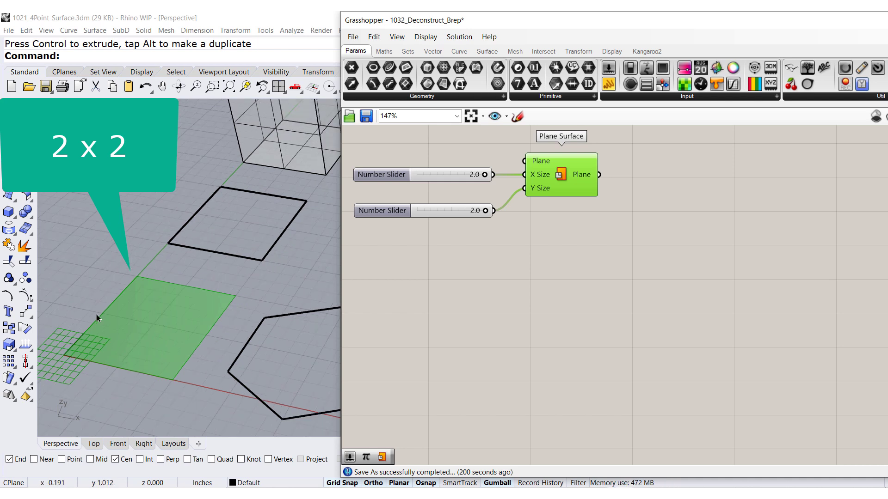
scroll(96, 314, "down", 1)
scroll(96, 314, "down", 1)
scroll(97, 314, "down", 1)
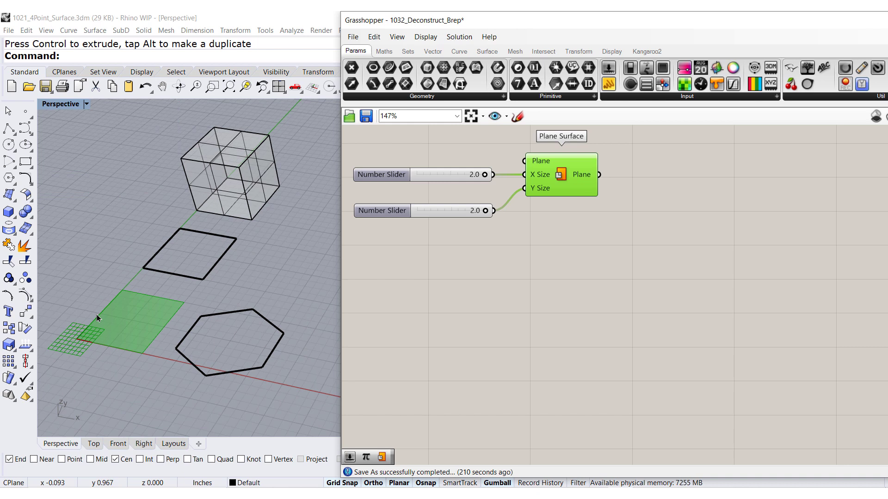
left_click(193, 276)
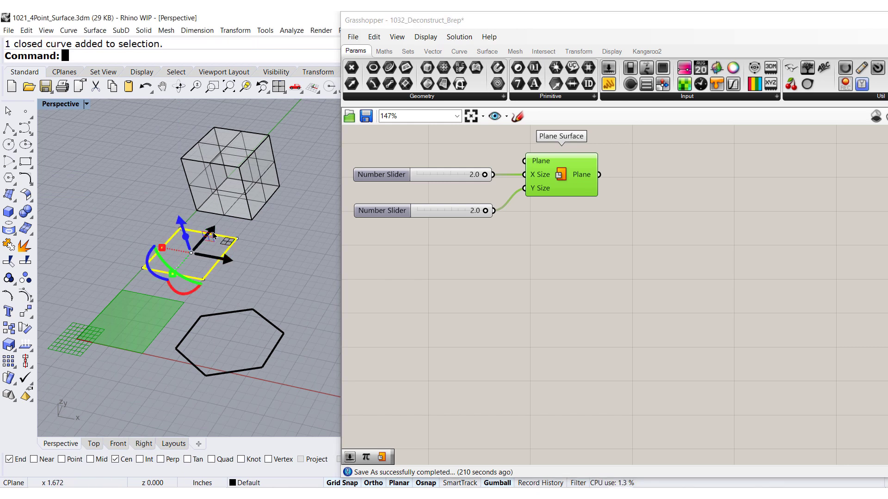
Step: Add a Curve parameter below Plane Surface and set it to the selected square outline
left_click_drag(388, 75, 558, 221)
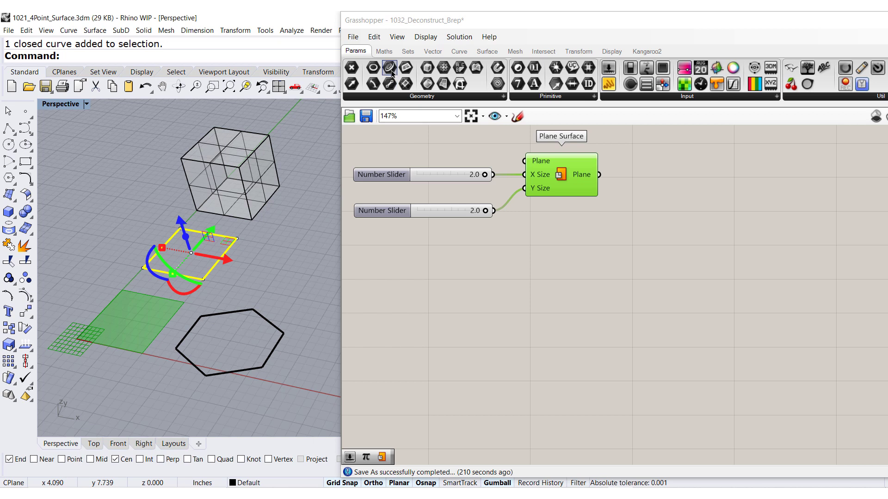
left_click_drag(556, 256, 555, 256)
right_click(556, 254)
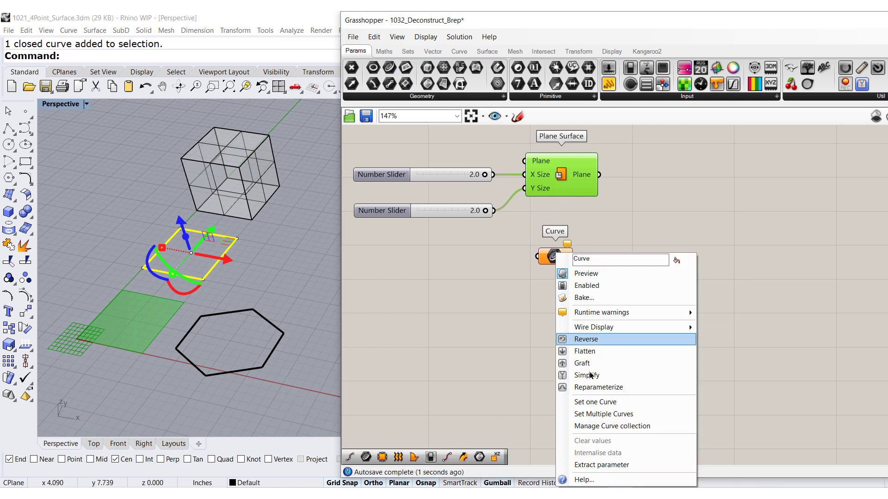
left_click(594, 402)
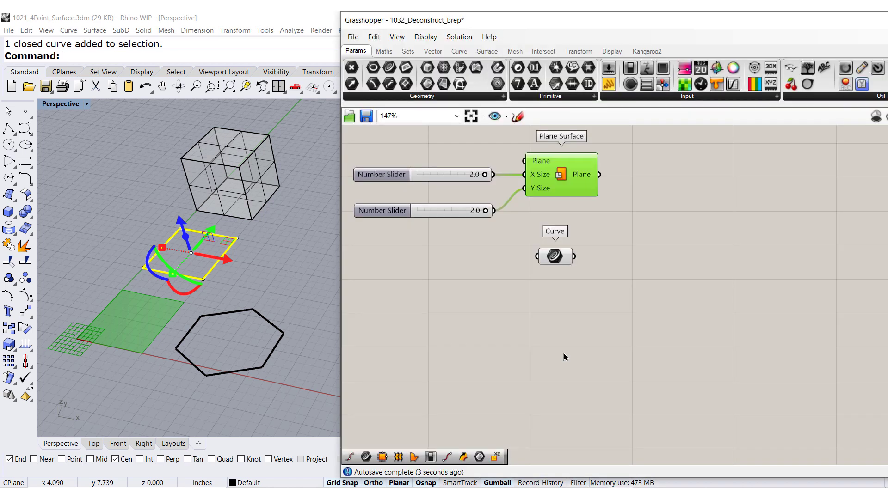
left_click(564, 357)
Step: Deselect the square and select the cube in the Rhino scene
left_click(251, 270)
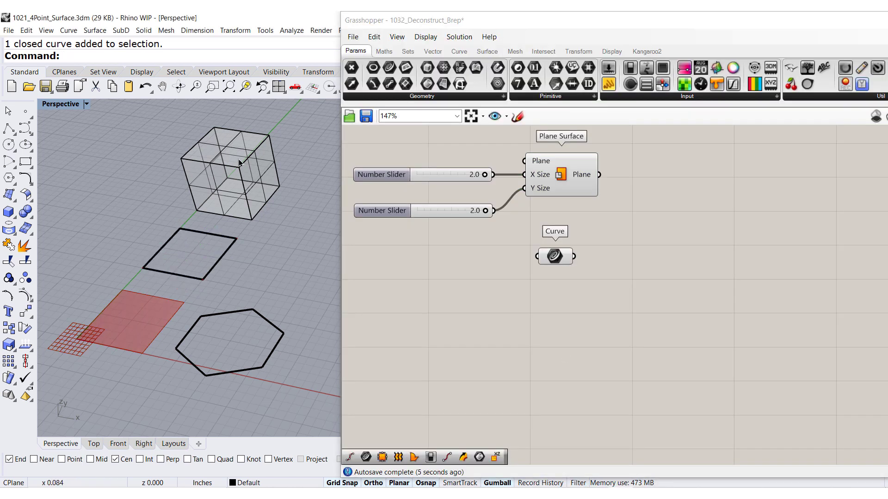
left_click(258, 157)
scroll(248, 126, "up", 3)
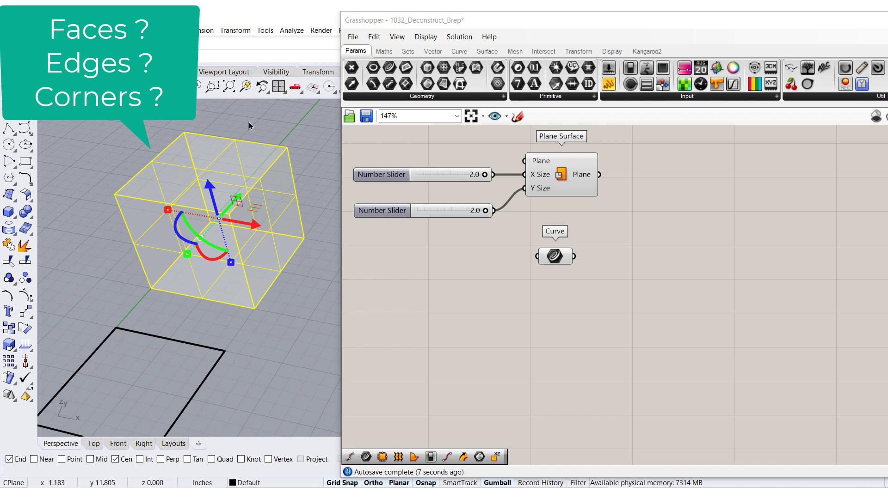
scroll(249, 126, "up", 2)
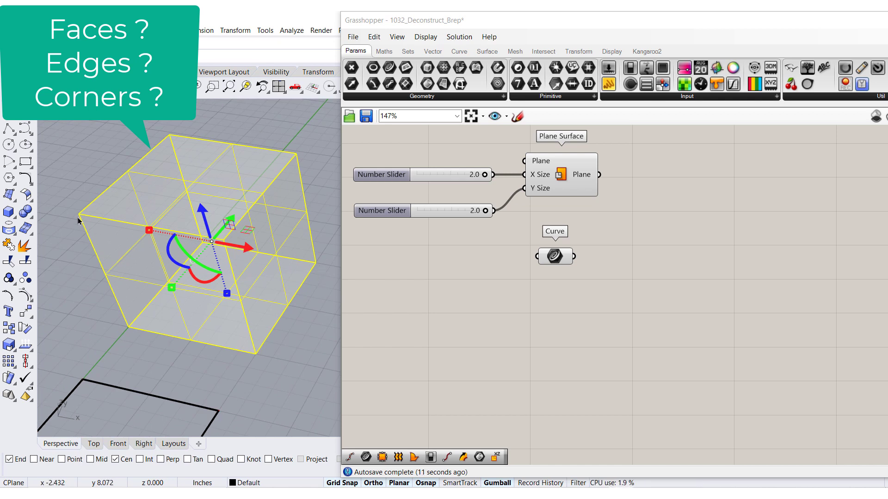
scroll(204, 225, "down", 5)
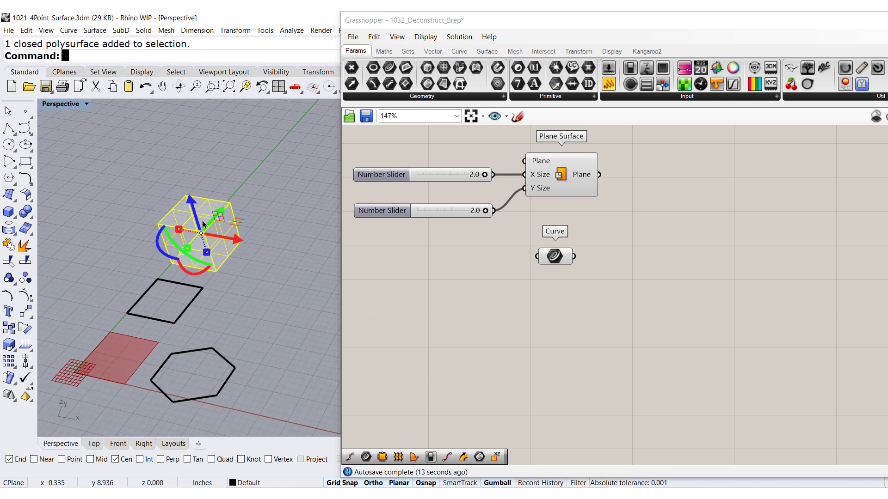
scroll(129, 397, "up", 2)
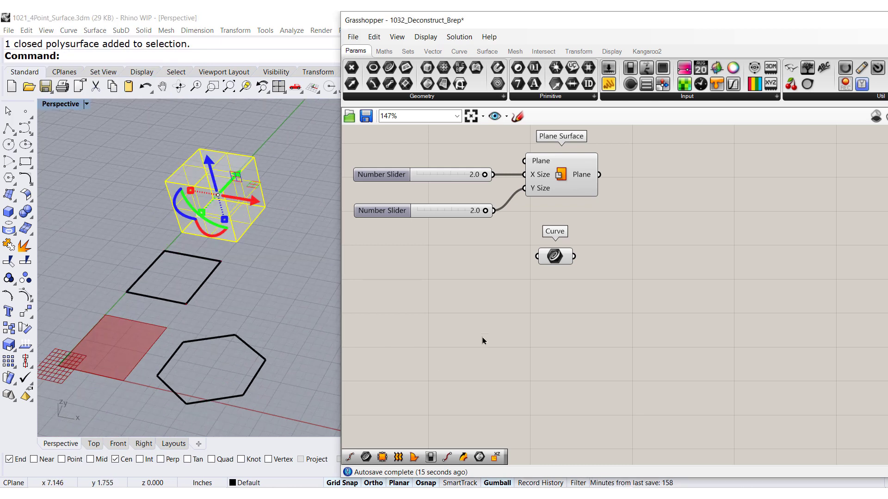
Step: Place a Brep parameter below the Curve parameter and set it to the cube
left_click(421, 97)
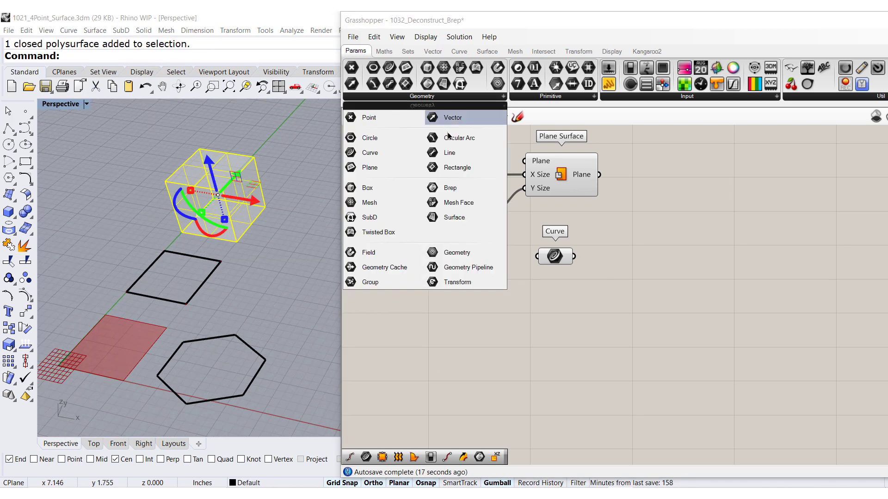
left_click(449, 189)
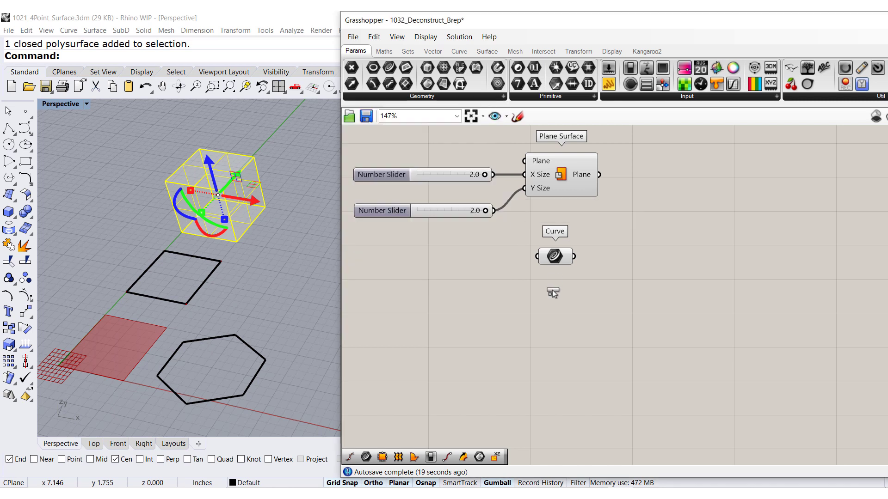
left_click(556, 325)
right_click(559, 332)
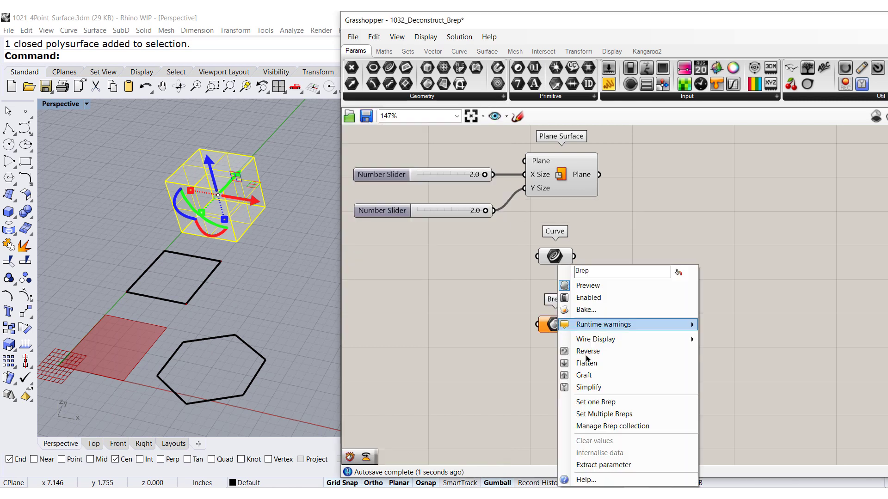
left_click(591, 403)
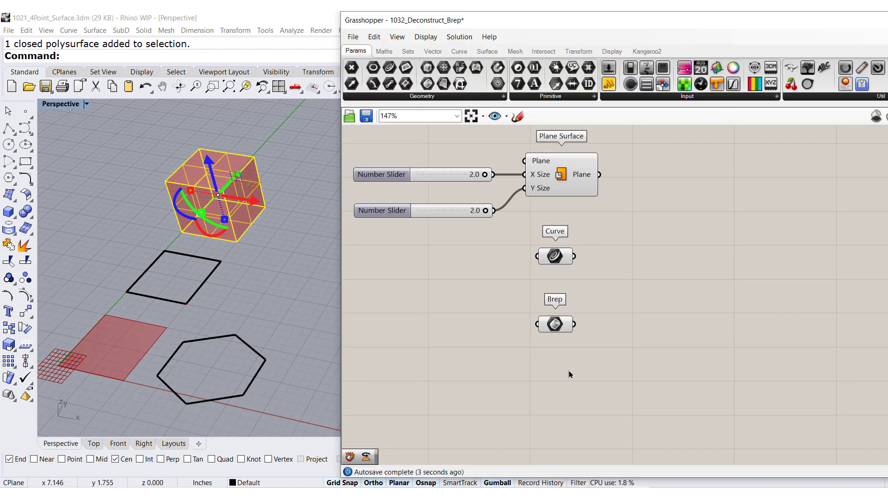
right_click_drag(572, 369, 570, 348)
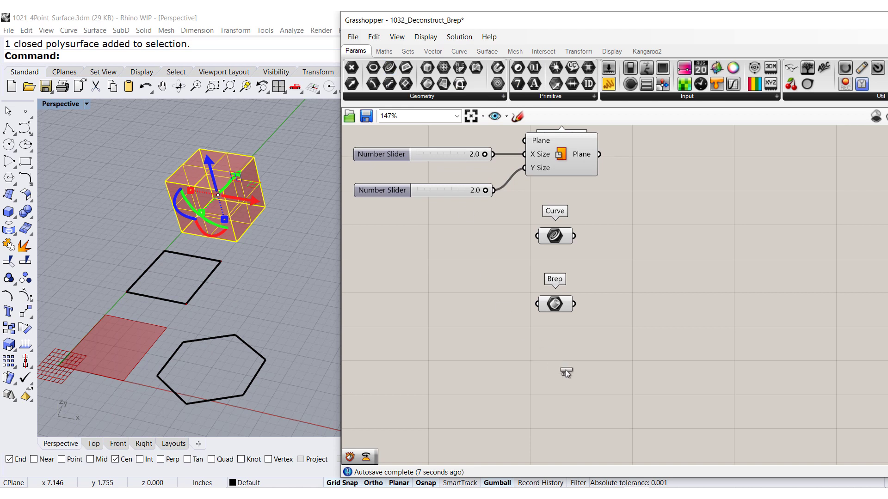
Step: Add a second Curve parameter referencing the hexagon outline
left_click_drag(428, 107, 558, 376)
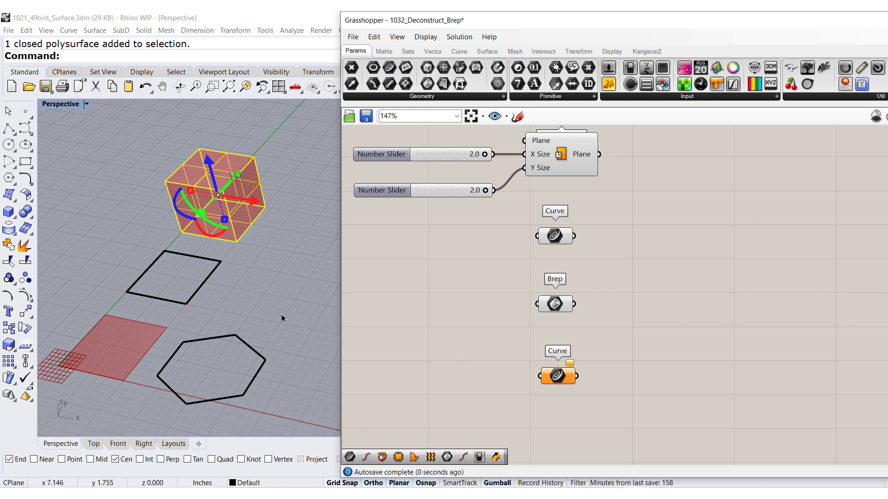
left_click(243, 340)
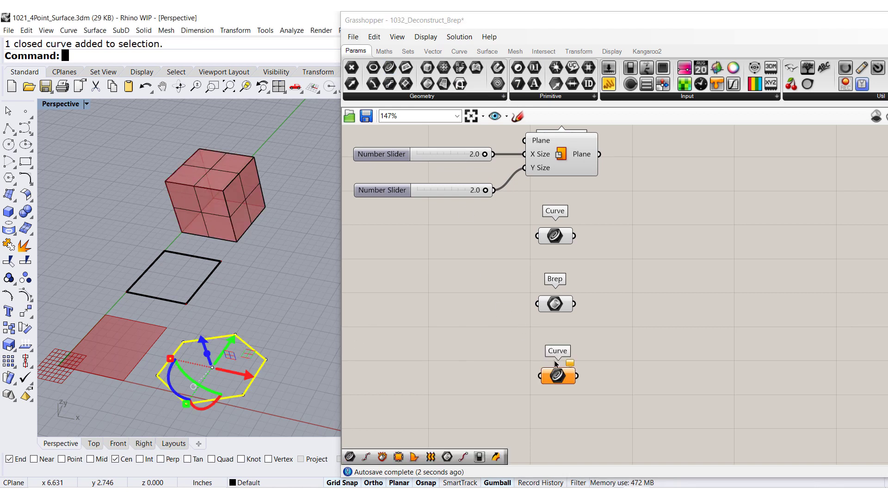
right_click(557, 375)
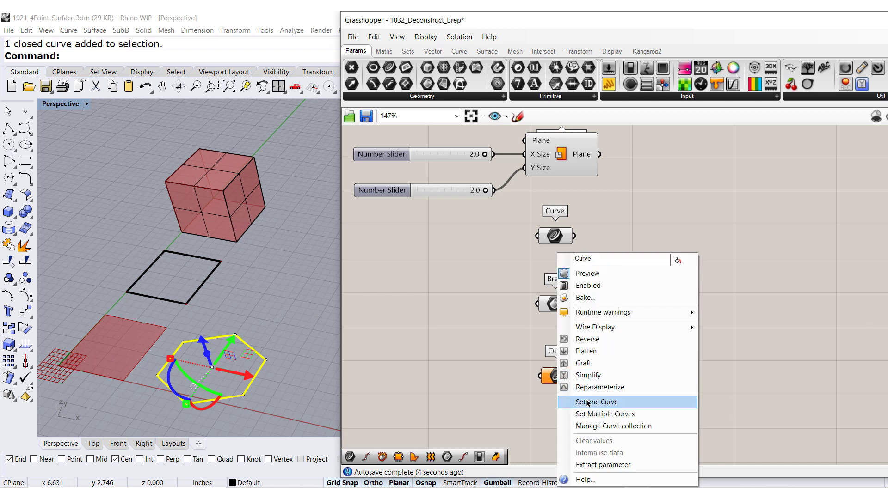
left_click(594, 401)
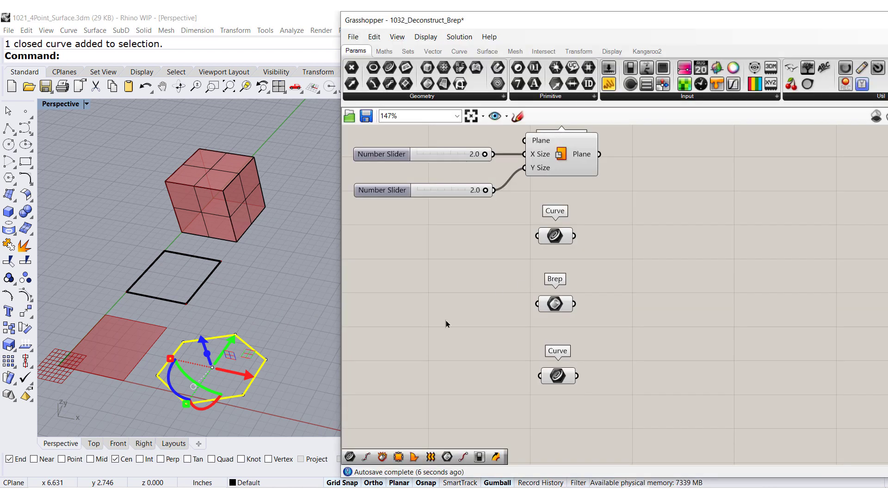
left_click(284, 326)
Step: Place a Deconstruct Brep component to the right of Plane Surface
scroll(261, 306, "up", 1)
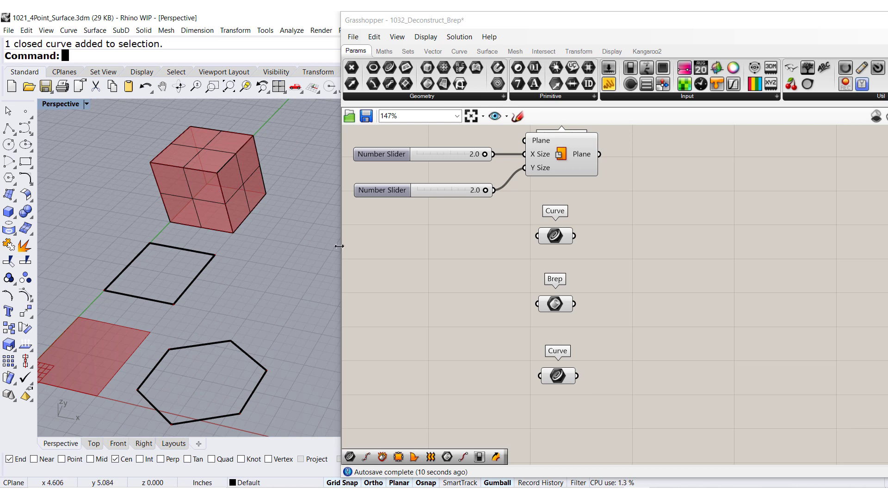
left_click(483, 55)
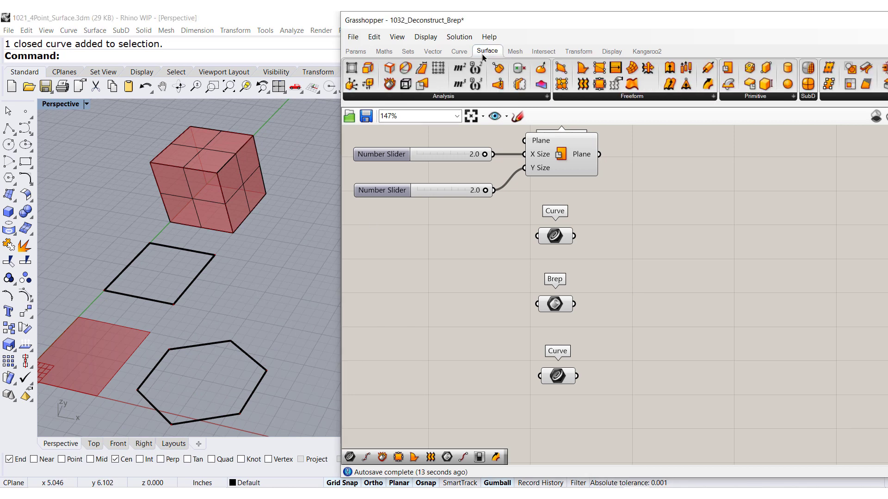
left_click(448, 99)
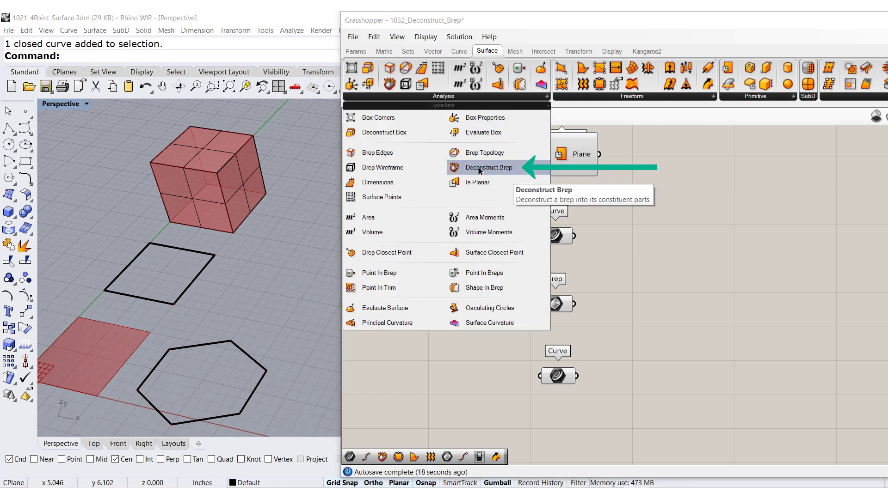
left_click_drag(482, 171, 583, 181)
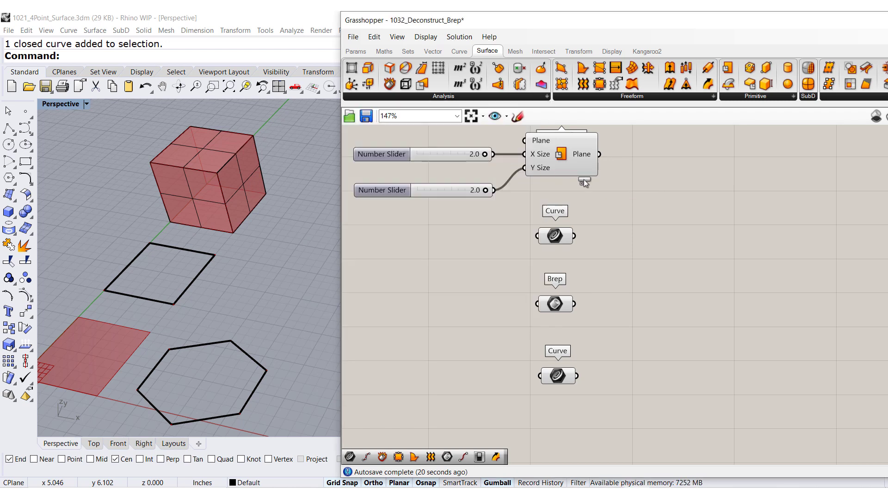
left_click(667, 157)
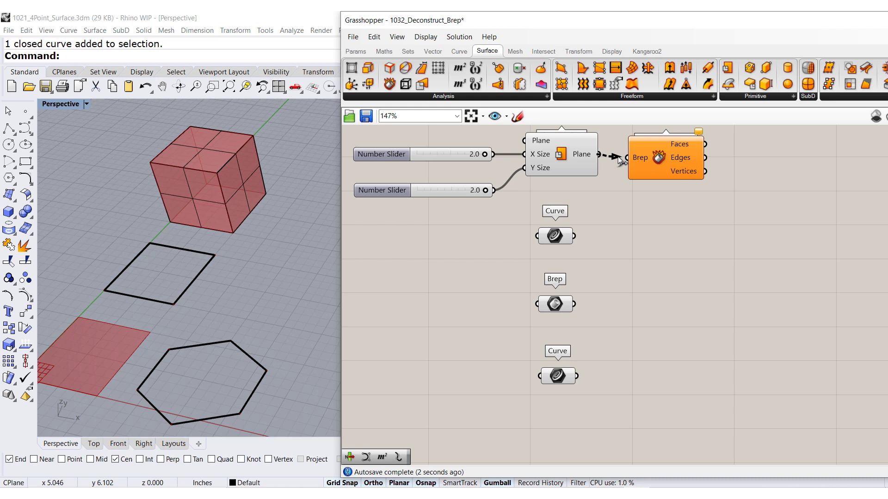
Step: Wire the plane surface into Deconstruct Brep and move it closer to Plane Surface
left_click_drag(599, 154, 627, 157)
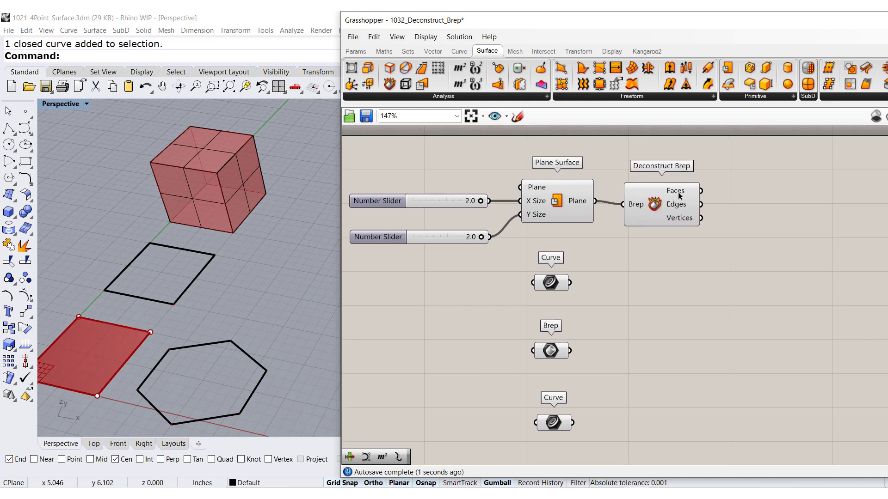
right_click_drag(679, 196, 570, 194)
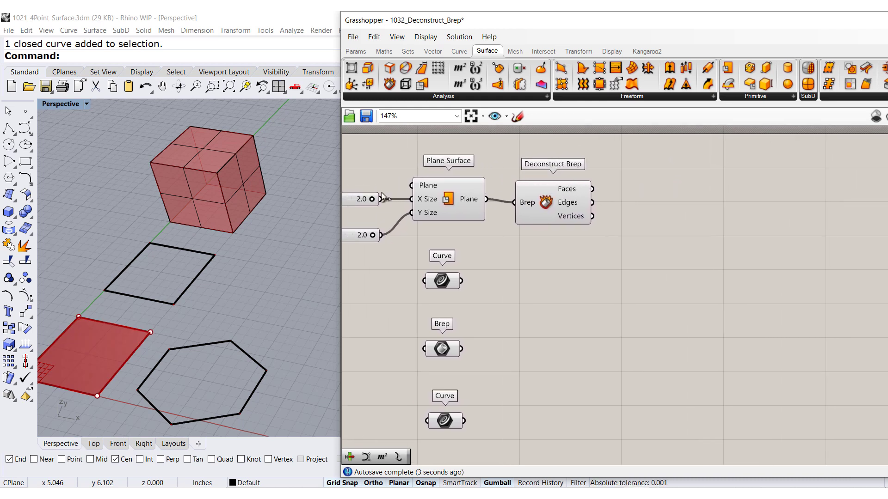
scroll(383, 198, "up", 1)
scroll(383, 198, "up", 2)
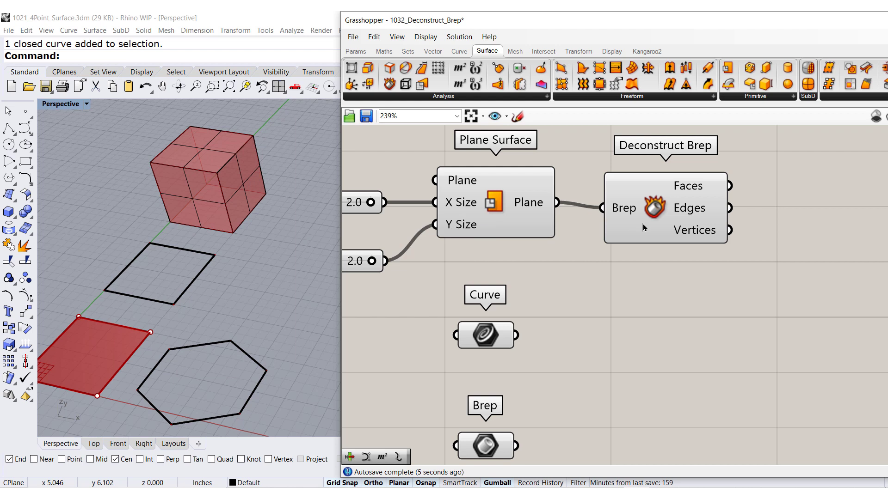
left_click_drag(643, 224, 618, 217)
left_click(656, 273)
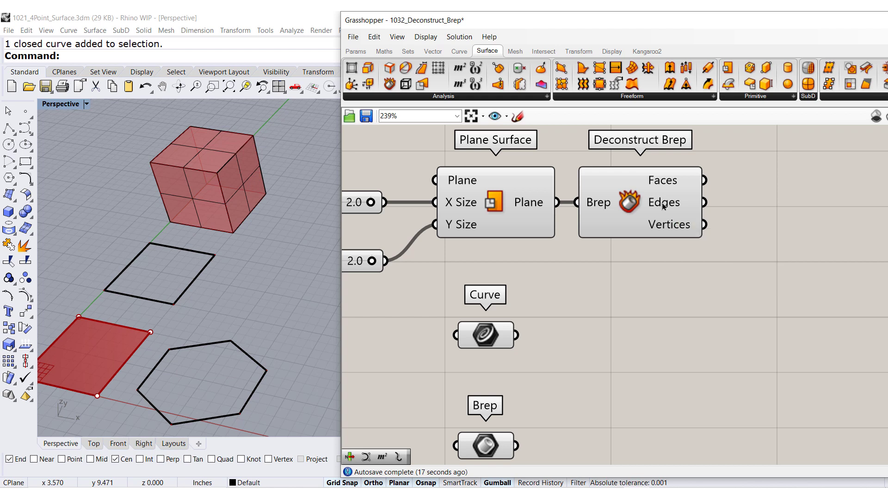
Step: Add a List Length fed by Deconstruct Brep's Edges, counting four edges
left_click(412, 55)
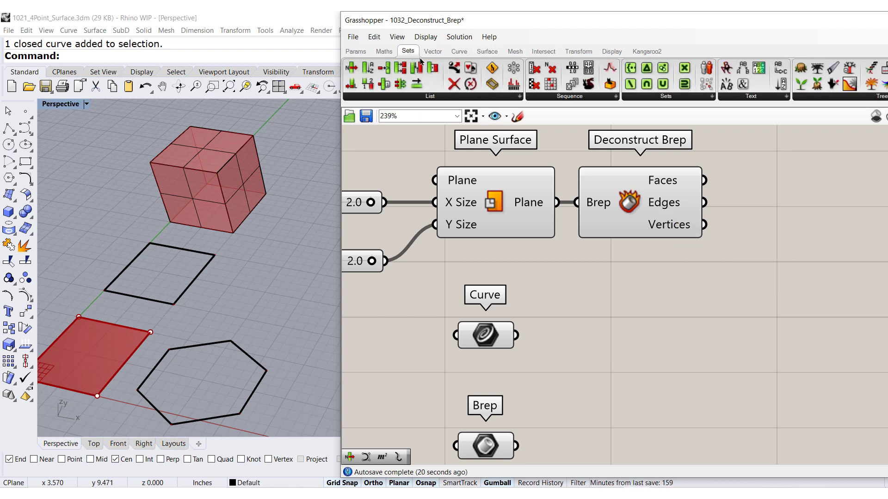
left_click(431, 97)
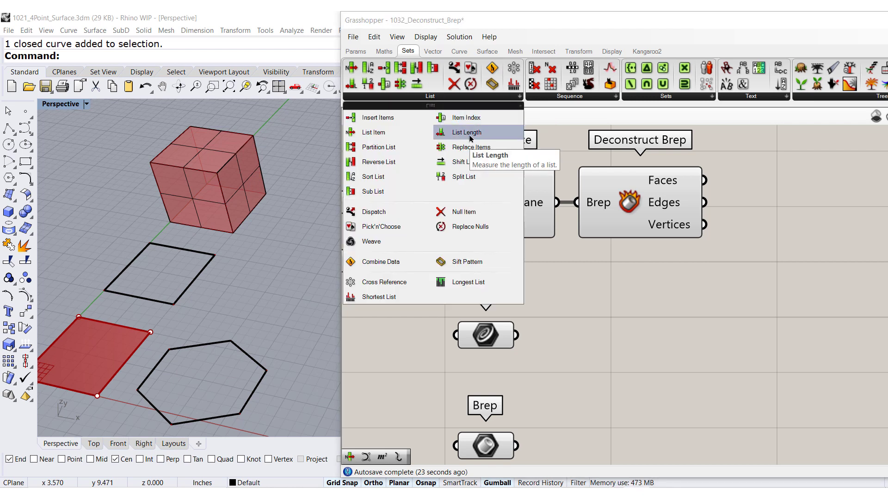
left_click_drag(470, 134, 779, 204)
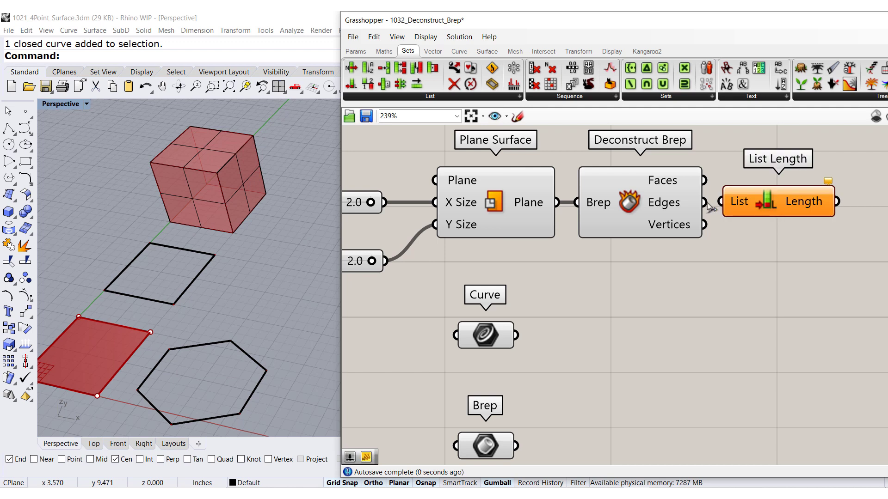
left_click_drag(704, 202, 720, 202)
left_click_drag(791, 206, 796, 207)
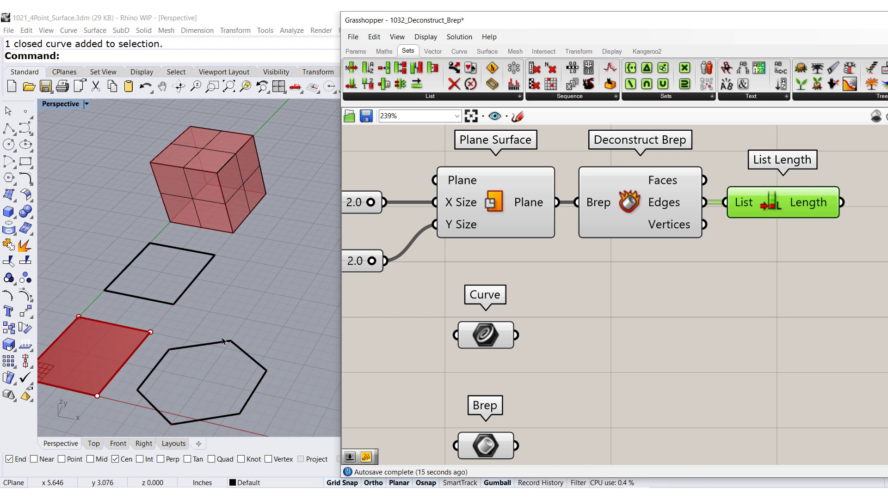
scroll(247, 290, "down", 2)
scroll(62, 361, "up", 2)
scroll(63, 360, "up", 1)
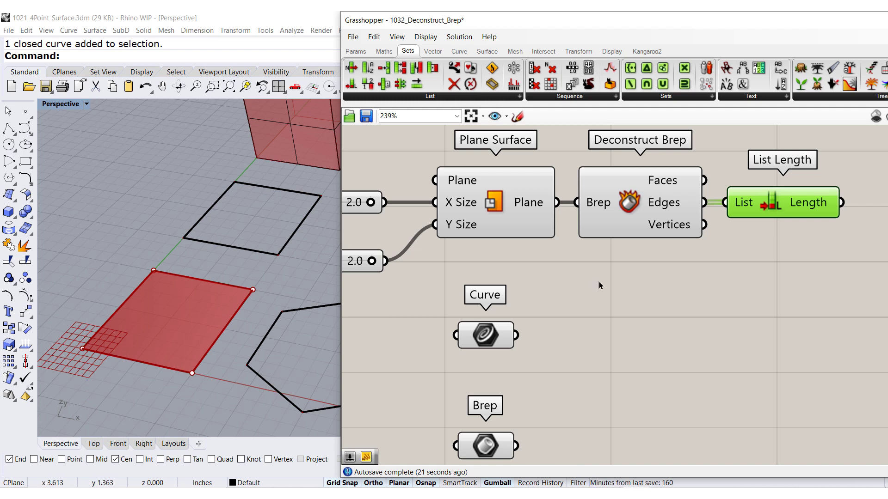
Step: Add a Point List below List Length, fed by Deconstruct Brep's Vertices
scroll(550, 268, "down", 1)
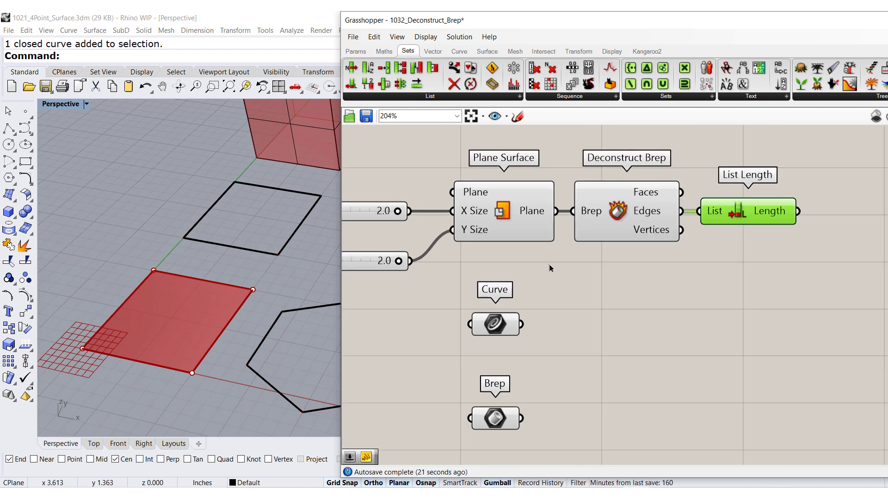
left_click(612, 51)
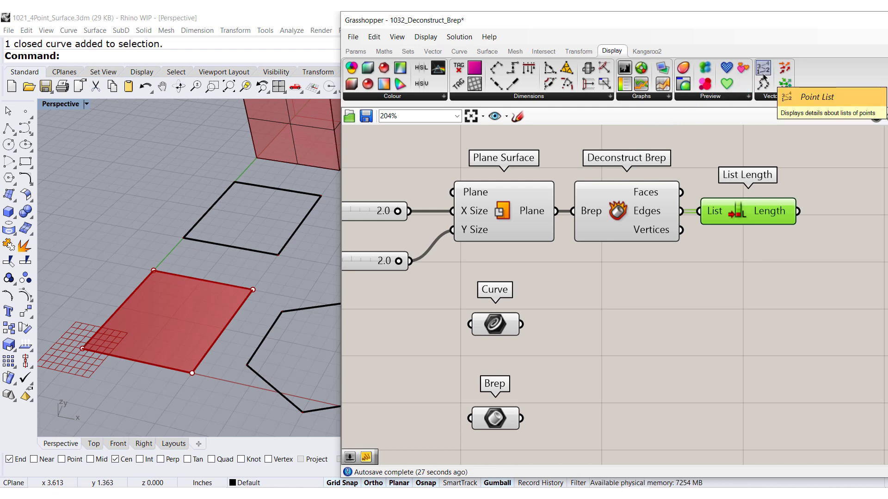
left_click_drag(763, 76, 763, 298)
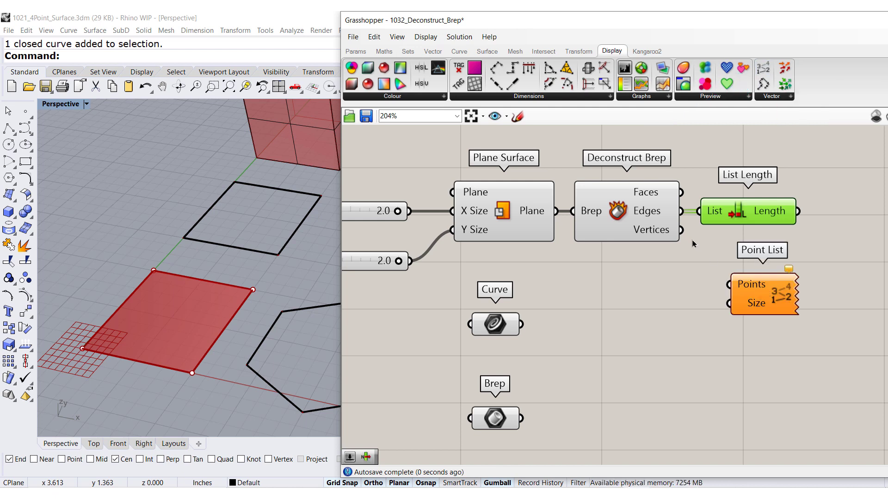
left_click_drag(681, 230, 727, 284)
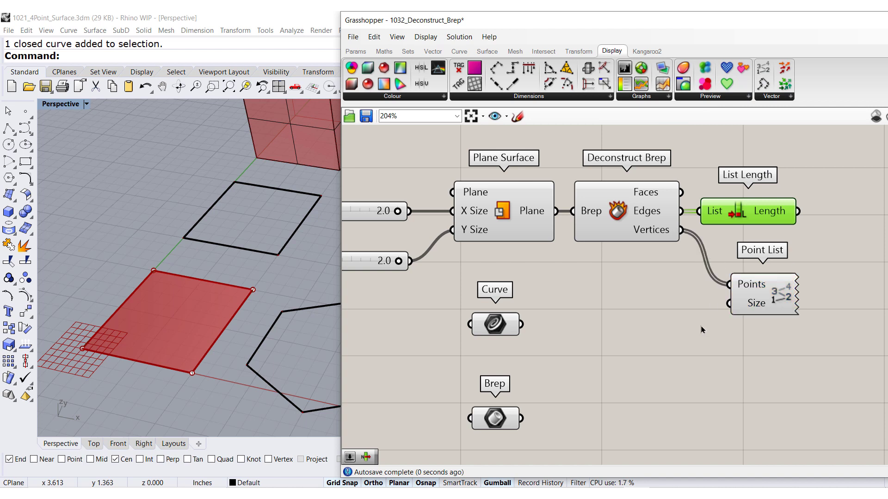
left_click_drag(755, 315, 747, 301)
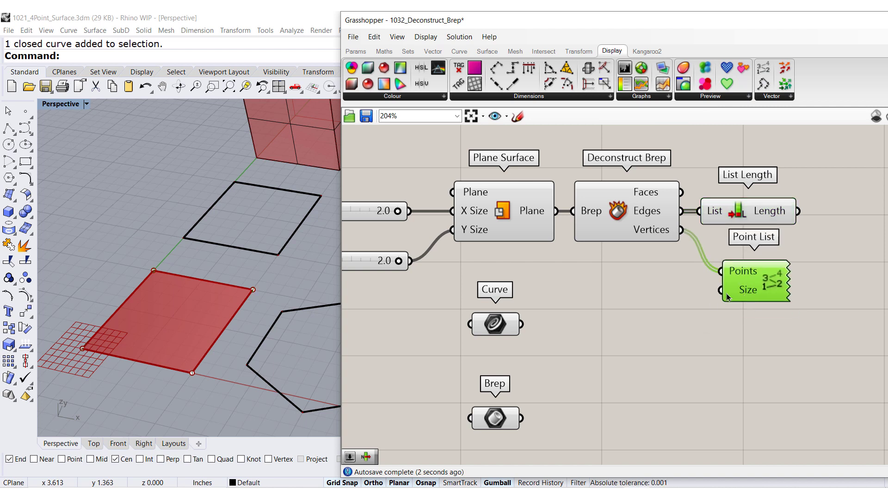
Step: Create a 1.0..5.0 number slider and wire it to Point List's Size input
double_click(613, 290)
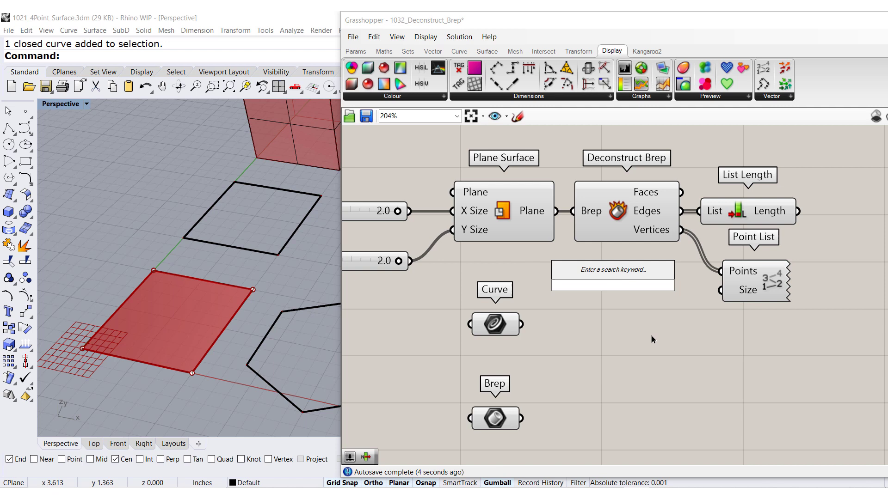
type("1.")
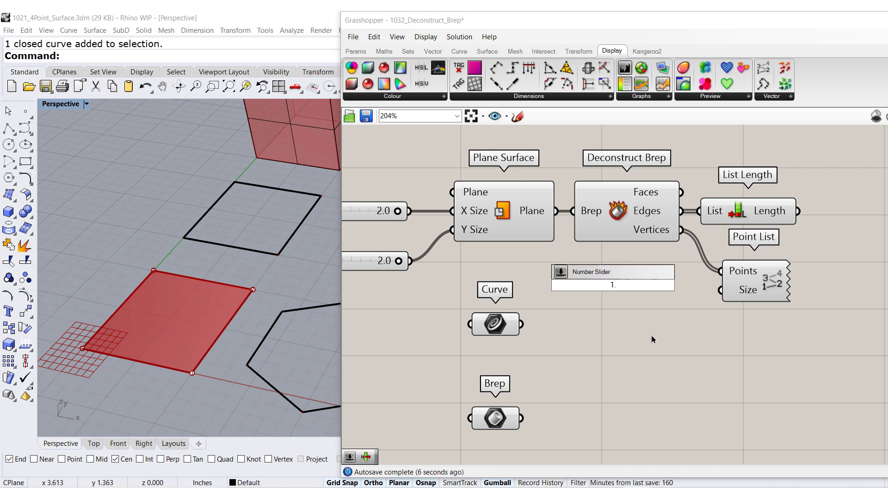
type("0")
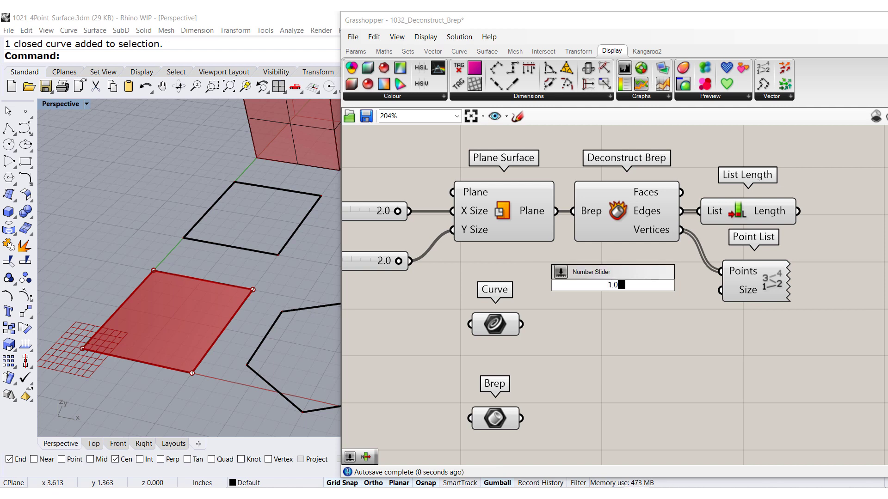
type("..5")
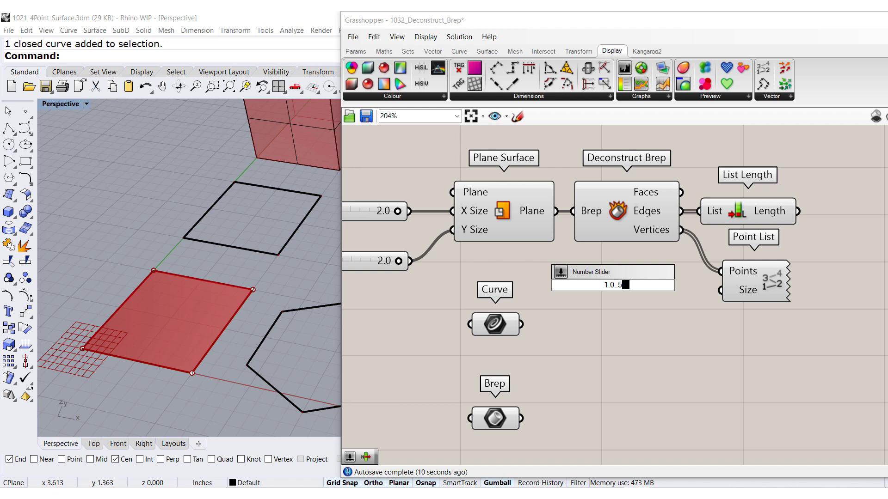
type(".0")
key("Return")
left_click_drag(555, 285, 497, 263)
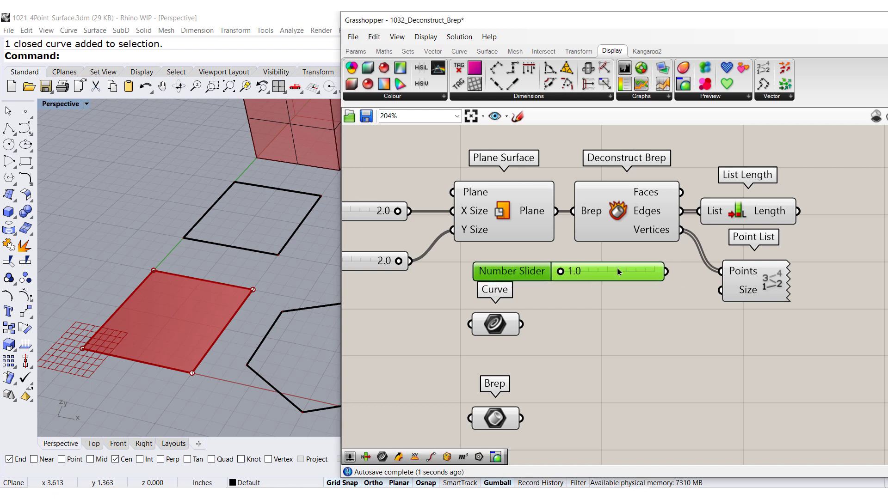
left_click_drag(652, 263, 708, 289)
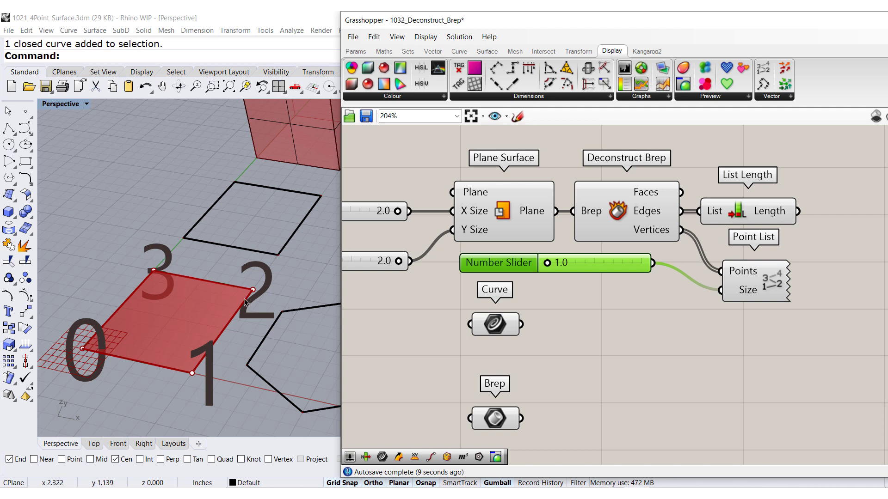
Step: Turn off the Point List's vertex-number preview
left_click(754, 294)
middle_click(734, 279)
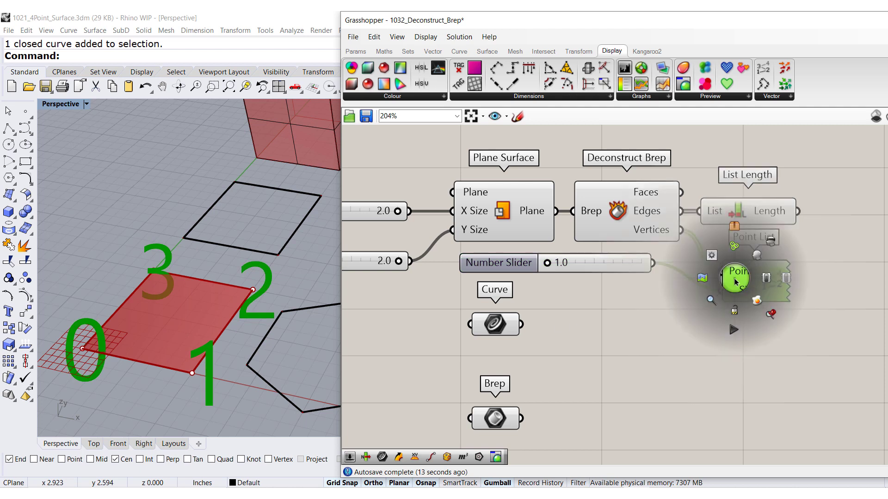
left_click(690, 304)
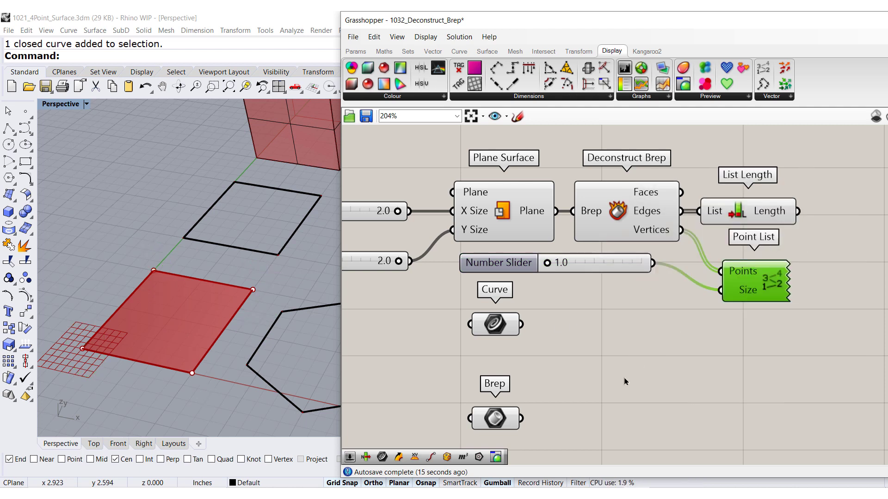
Step: Select the square curve in Rhino and bring its Curve parameter into view
scroll(221, 251, "down", 2)
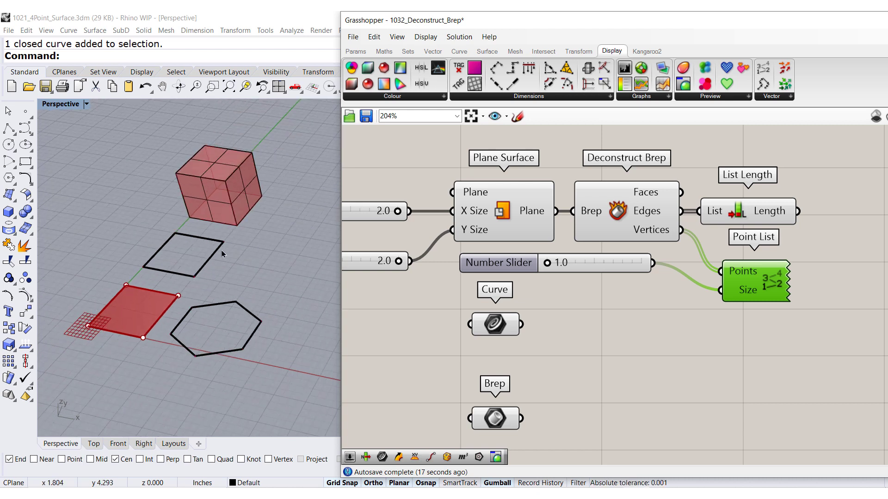
left_click(206, 261)
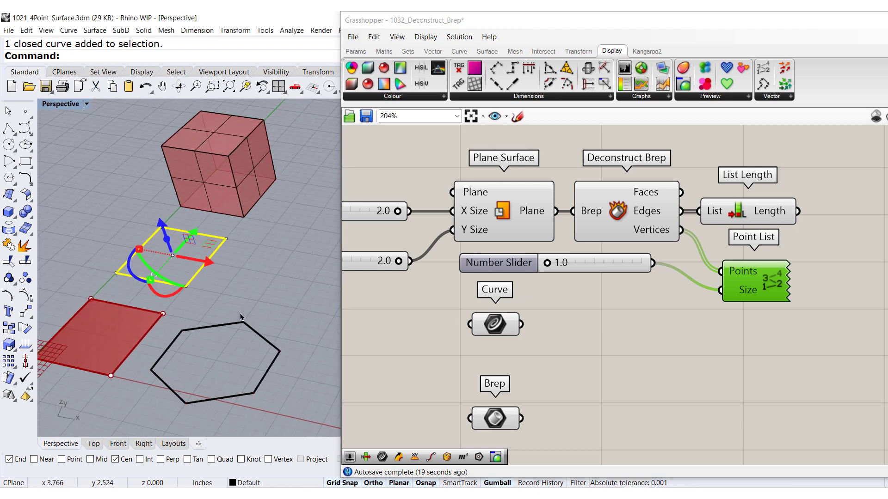
scroll(599, 336, "down", 1)
right_click_drag(603, 345, 597, 244)
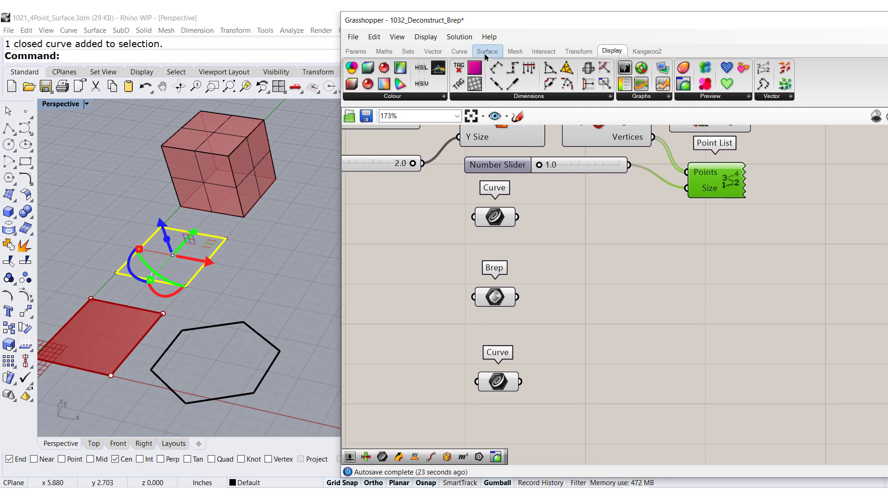
Step: Add a second Deconstruct Brep below Point List, fed by the square Curve parameter
left_click(486, 52)
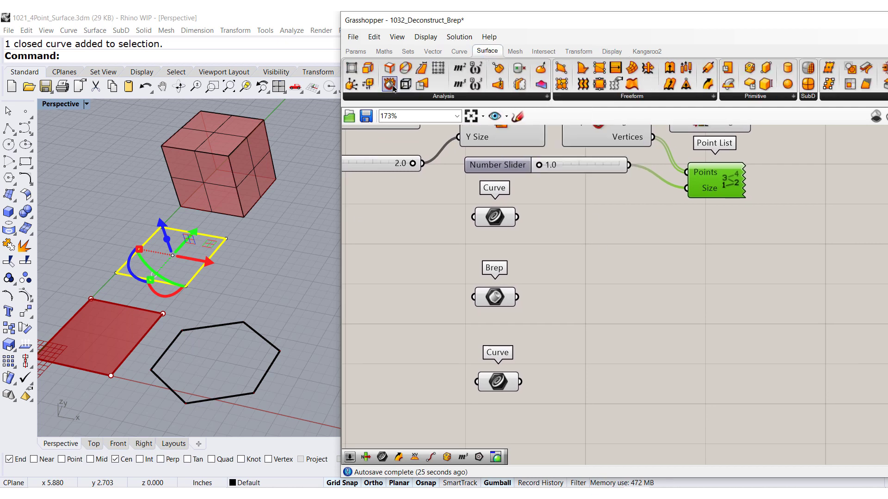
left_click_drag(391, 85, 720, 251)
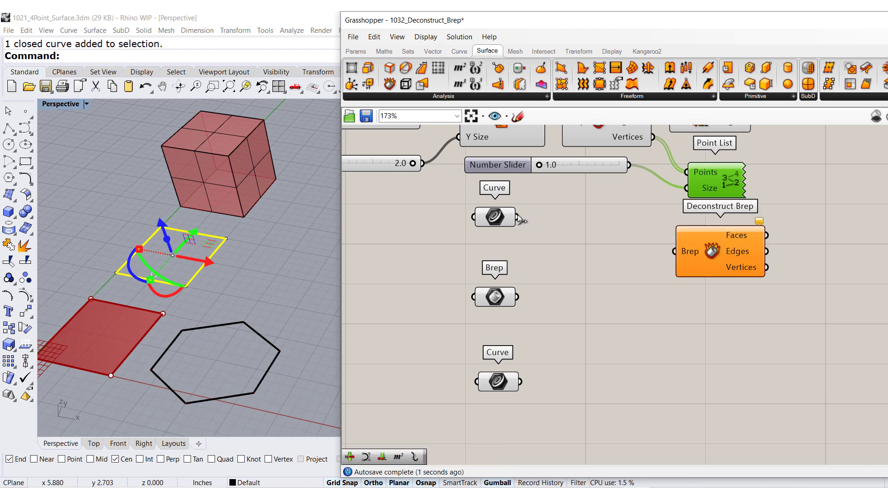
left_click_drag(517, 217, 674, 252)
left_click_drag(496, 222, 499, 251)
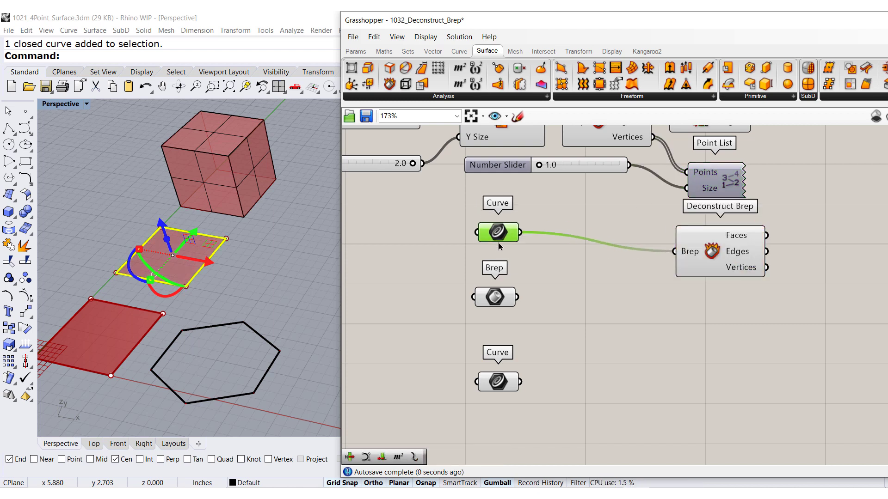
left_click_drag(717, 275, 719, 268)
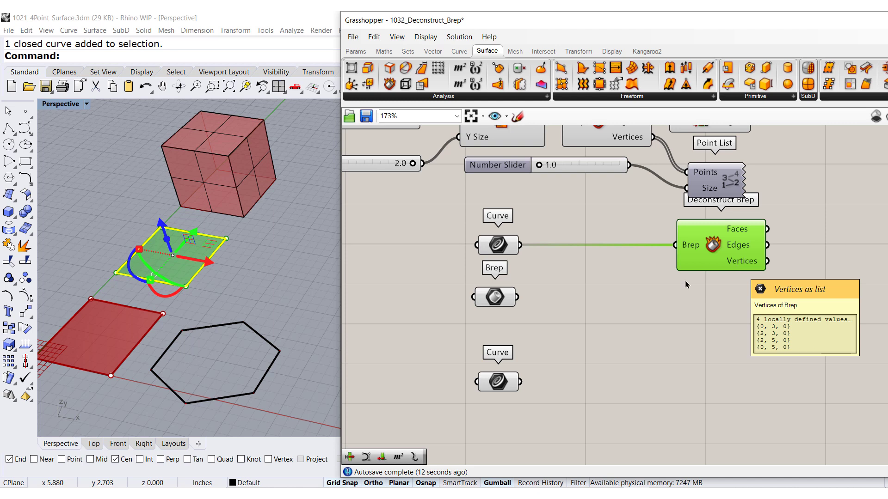
Step: Copy Deconstruct Brep down beside the hexagon Curve parameter
left_click_drag(500, 382, 502, 376)
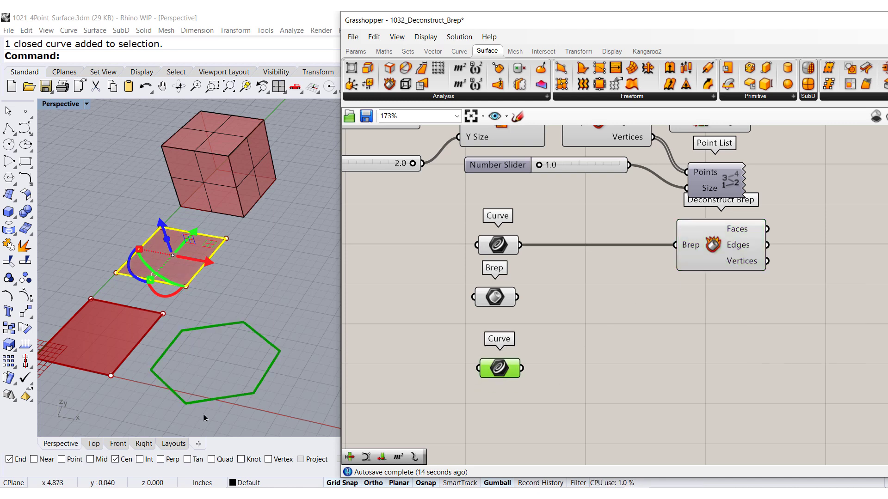
scroll(224, 414, "up", 2)
scroll(224, 414, "up", 2)
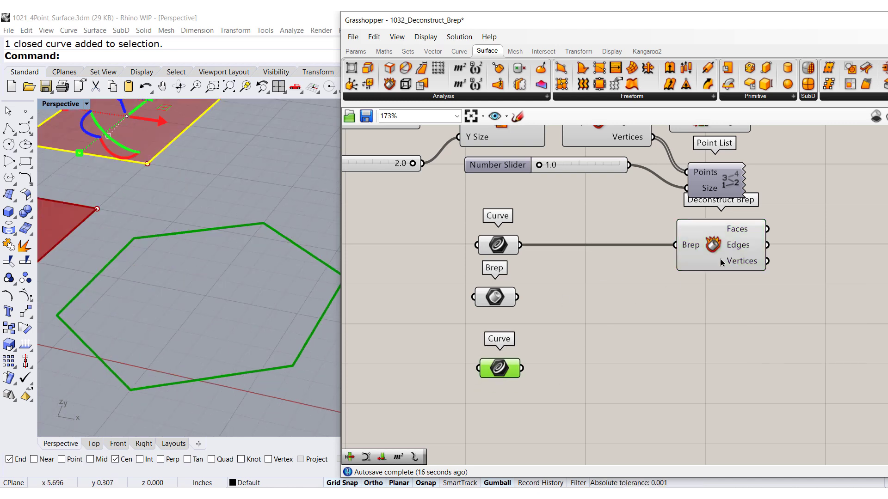
mouse_move(720, 257)
left_mouse_down()
mouse_move(723, 377)
mouse_move(594, 378)
mouse_move(550, 368)
mouse_move(578, 382)
left_mouse_up()
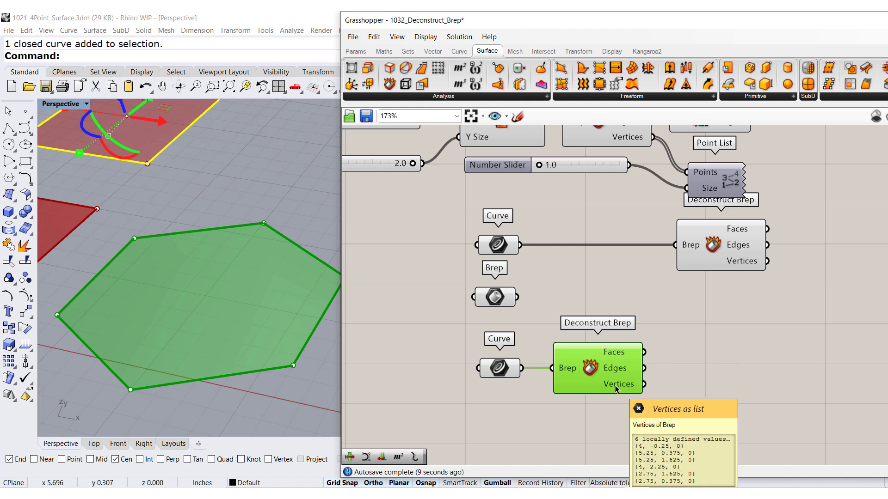
Step: Add a Length component fed by the hexagon's Deconstruct Brep edges
left_click(460, 52)
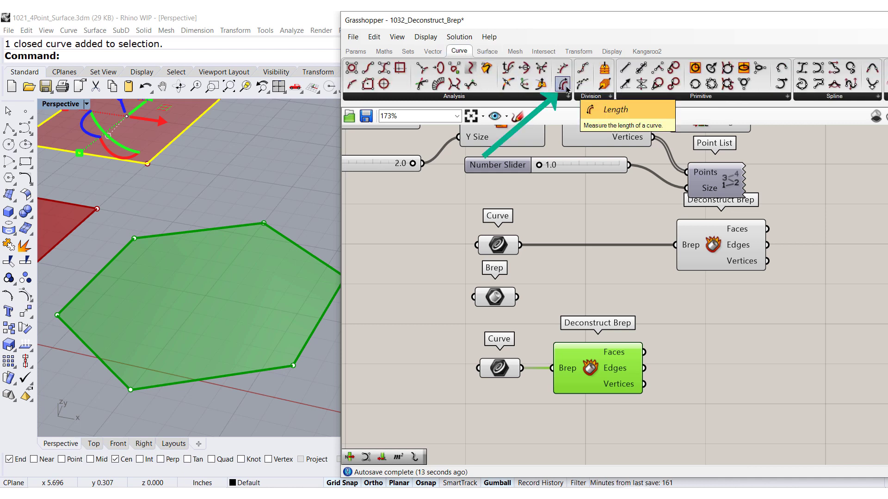
left_click_drag(567, 90, 678, 342)
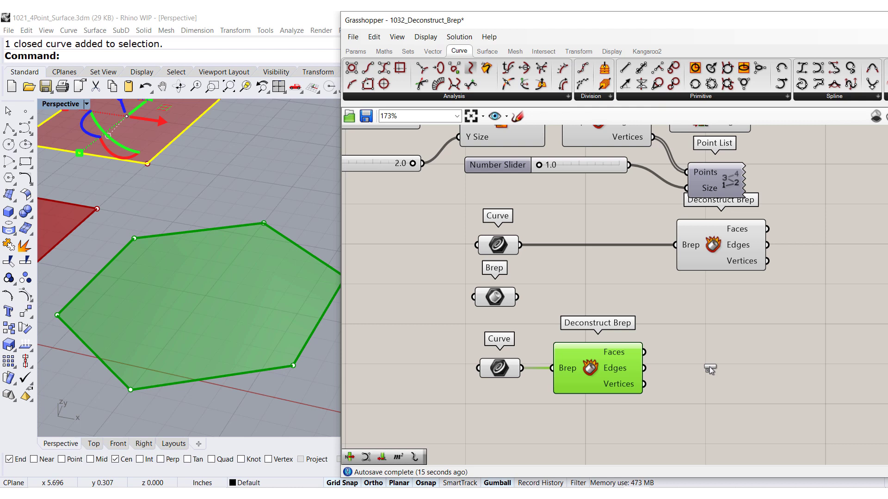
left_click_drag(710, 370, 708, 368)
left_click_drag(644, 368, 663, 367)
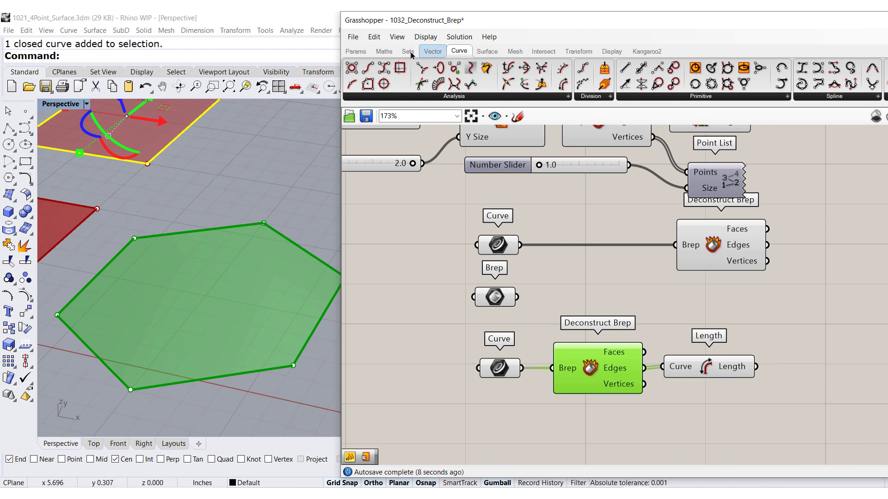
Step: Sum the edge lengths with Mass Addition, giving a perimeter of about 8.09
left_click(384, 51)
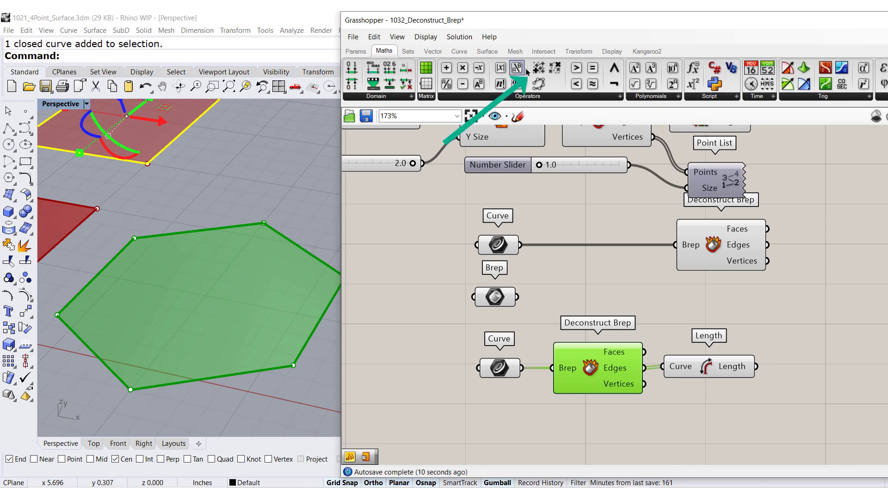
mouse_move(526, 72)
left_mouse_down()
mouse_move(803, 373)
mouse_move(828, 368)
left_mouse_up()
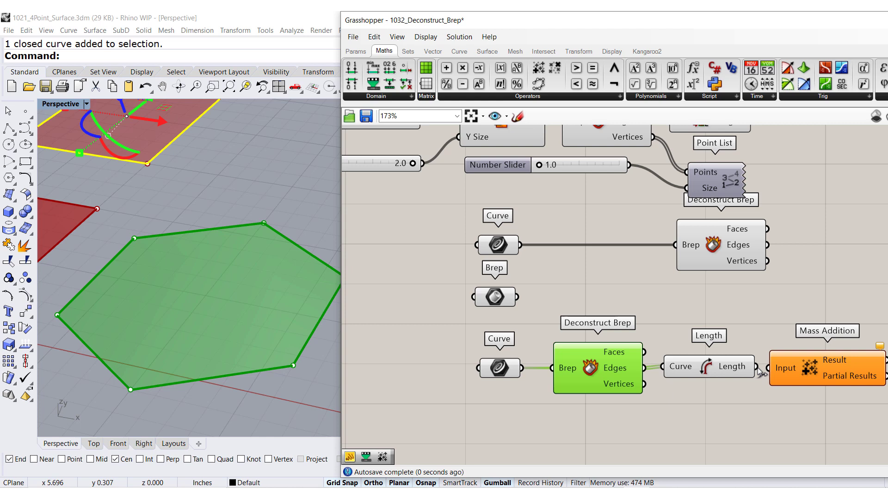
left_click_drag(757, 368, 769, 368)
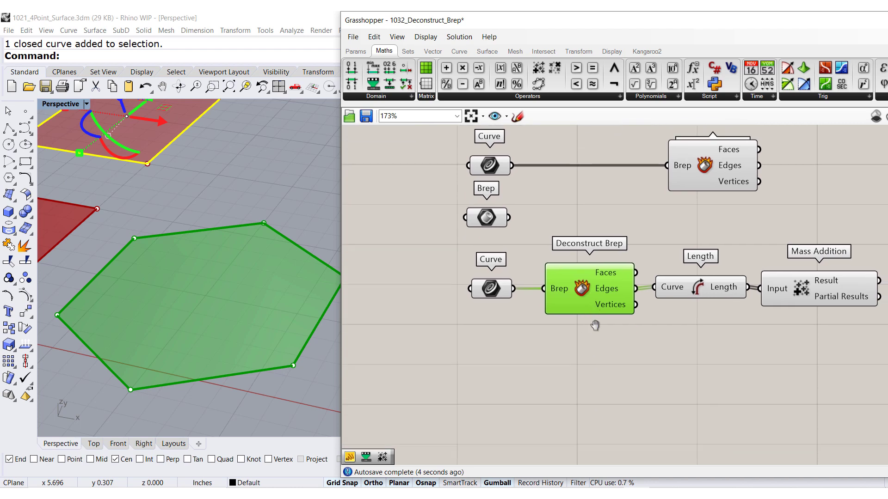
right_click_drag(604, 434, 596, 306)
Step: Move the cube's Brep parameter below the hexagon setup and clear the Rhino selection
left_click(487, 169)
left_click_drag(488, 173, 499, 345)
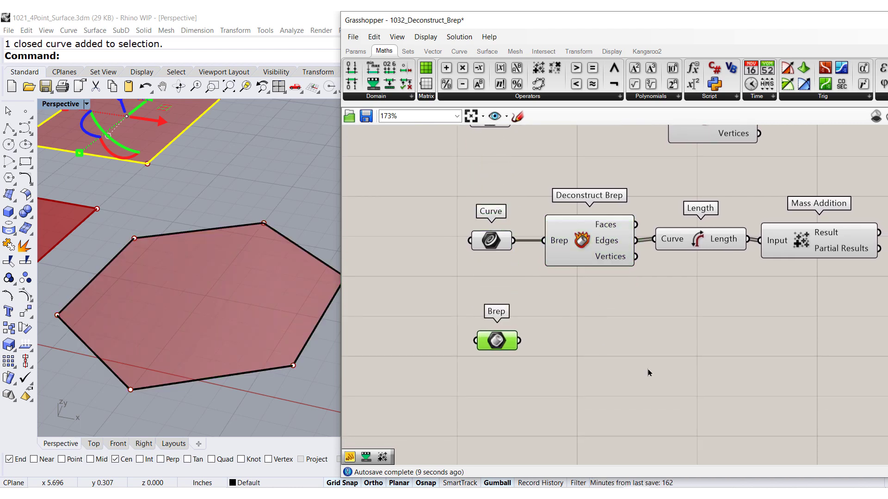
right_click_drag(649, 373, 547, 283)
scroll(444, 230, "up", 2)
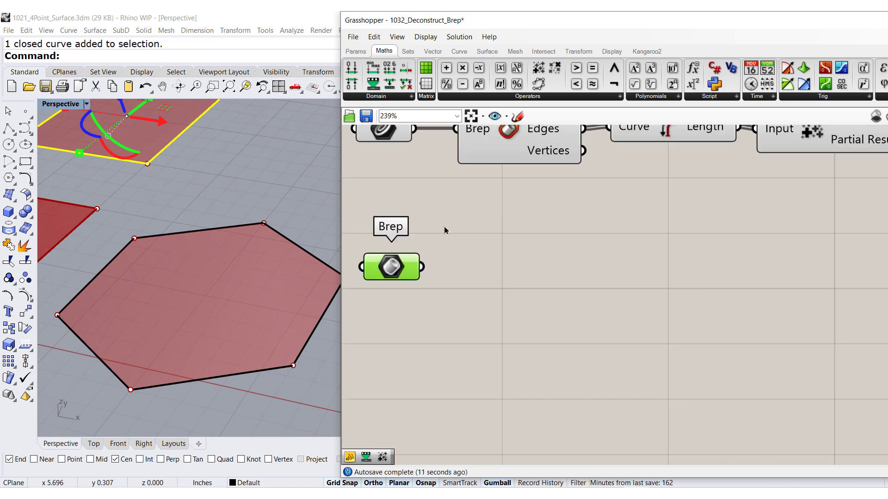
scroll(445, 230, "up", 1)
scroll(225, 413, "down", 3)
scroll(225, 413, "down", 2)
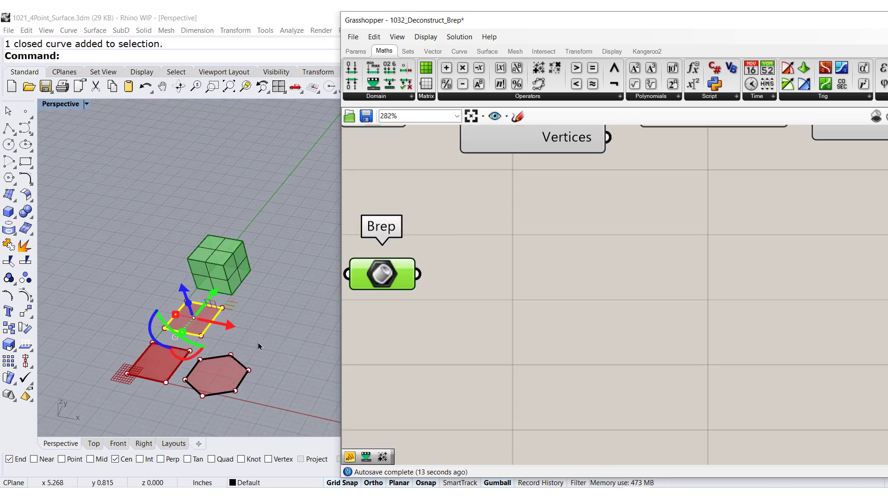
key("Escape")
scroll(226, 281, "up", 2)
scroll(242, 283, "up", 2)
scroll(246, 282, "up", 2)
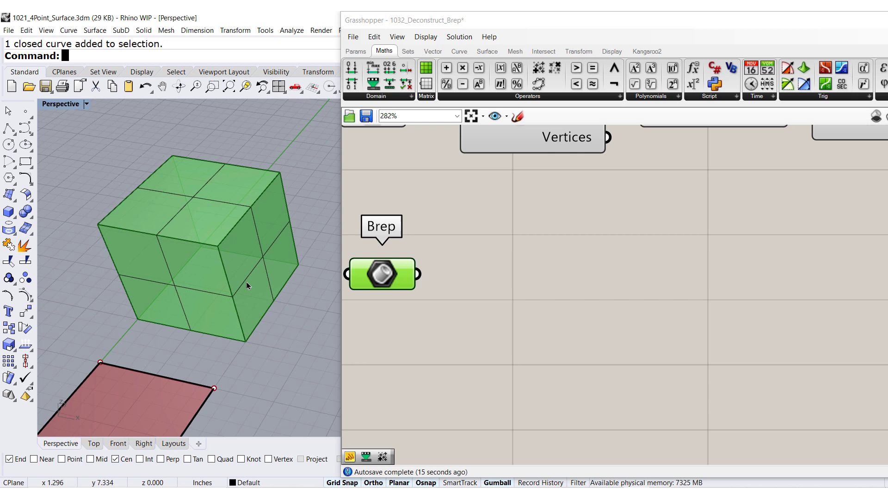
scroll(246, 283, "up", 2)
left_click_drag(398, 278, 412, 279)
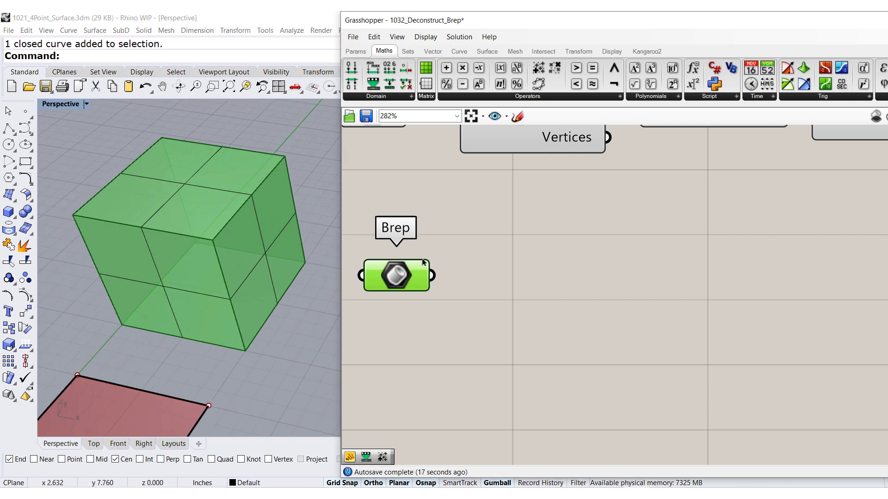
Step: Add a Deconstruct Brep fed by the cube Brep, yielding six faces
left_click(487, 51)
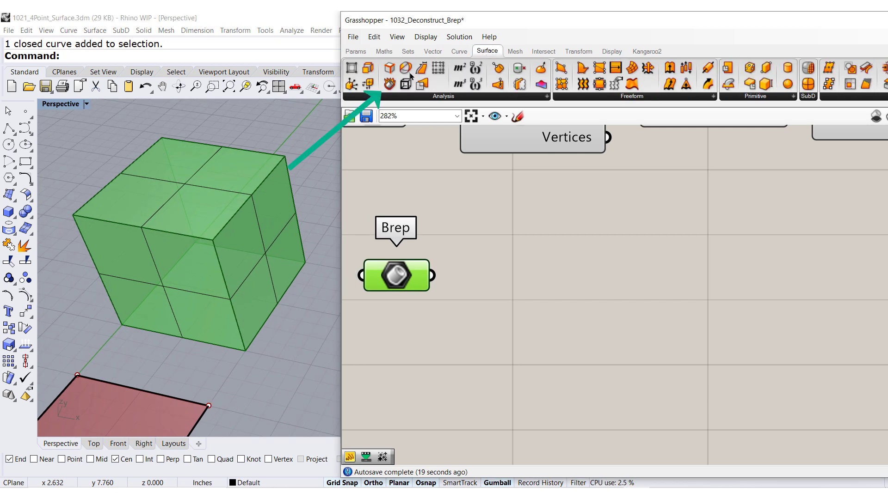
mouse_move(389, 84)
left_mouse_down()
mouse_move(544, 252)
mouse_move(545, 270)
left_mouse_up()
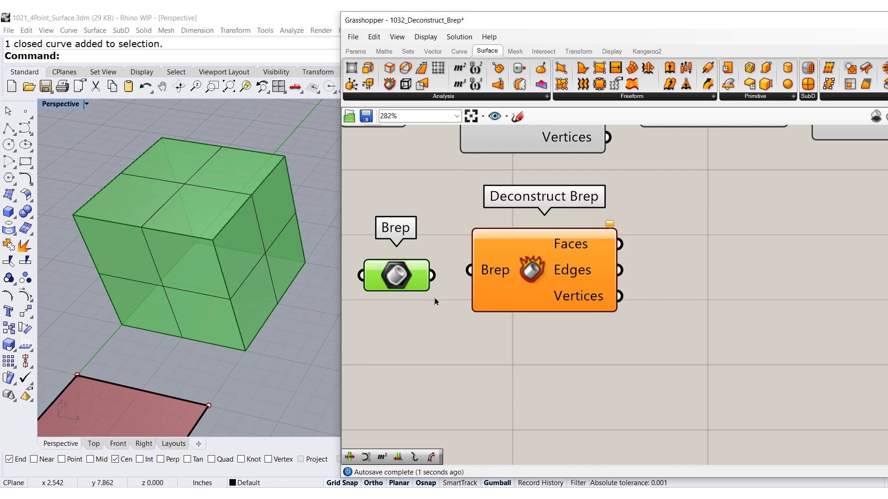
left_click_drag(432, 275, 469, 270)
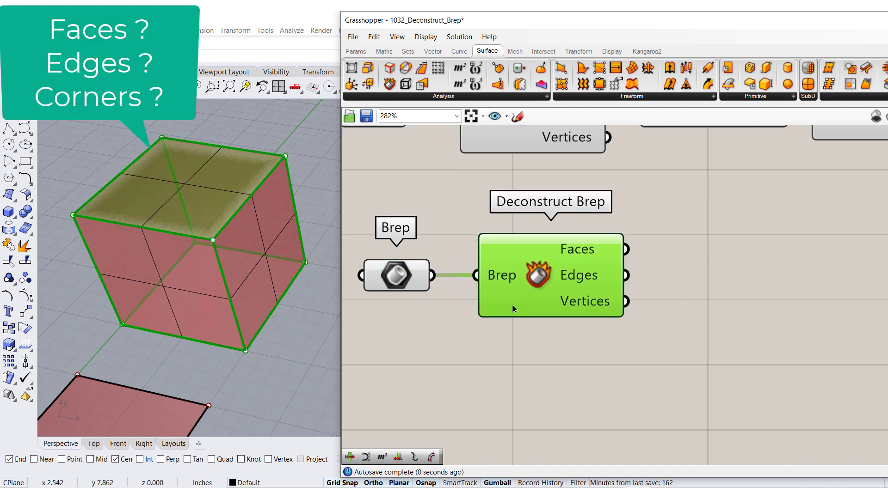
left_click_drag(503, 293, 509, 299)
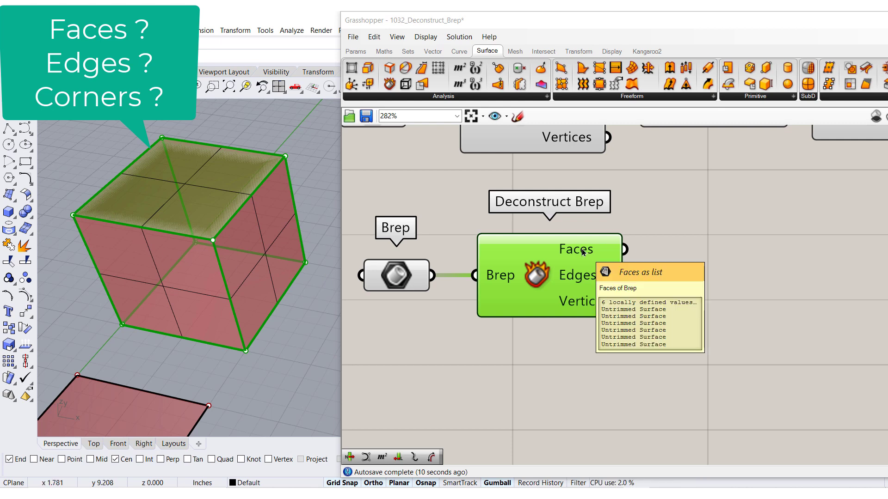
Step: Wire three List Length components to the cube's Faces, Edges and Vertices outputs; vertices count eight
left_click(408, 51)
left_click(429, 97)
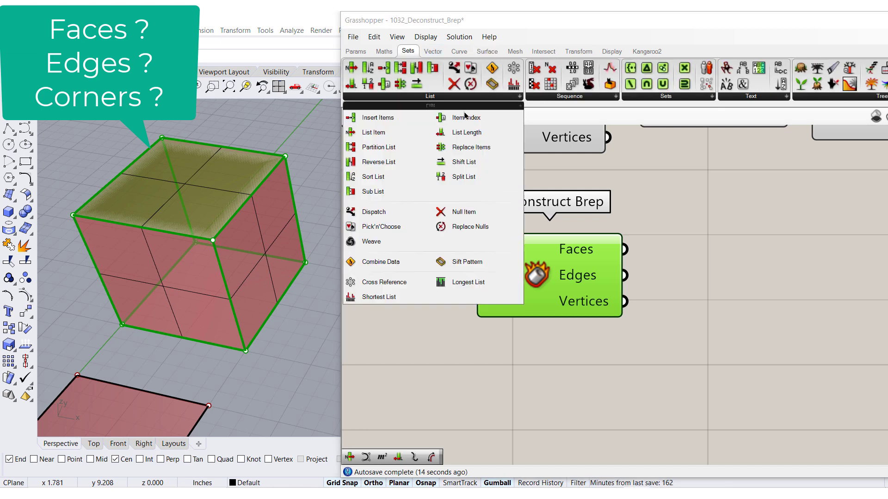
left_click_drag(727, 251, 725, 249)
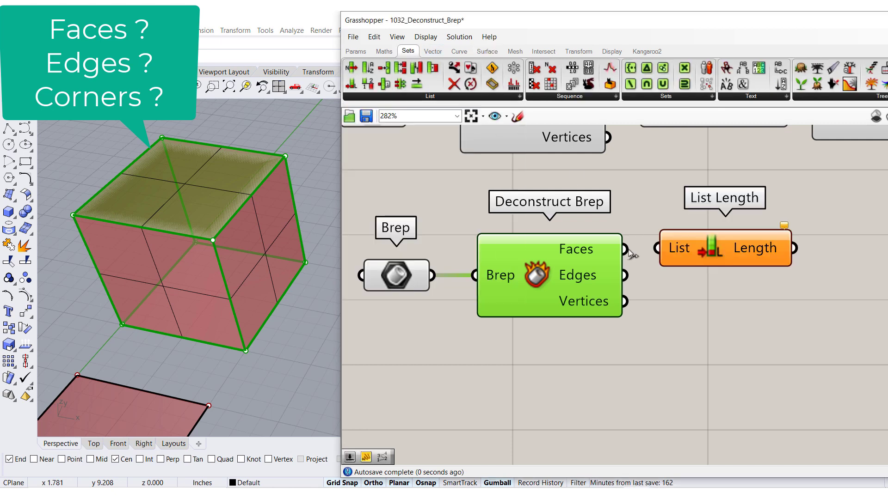
left_click_drag(624, 249, 657, 248)
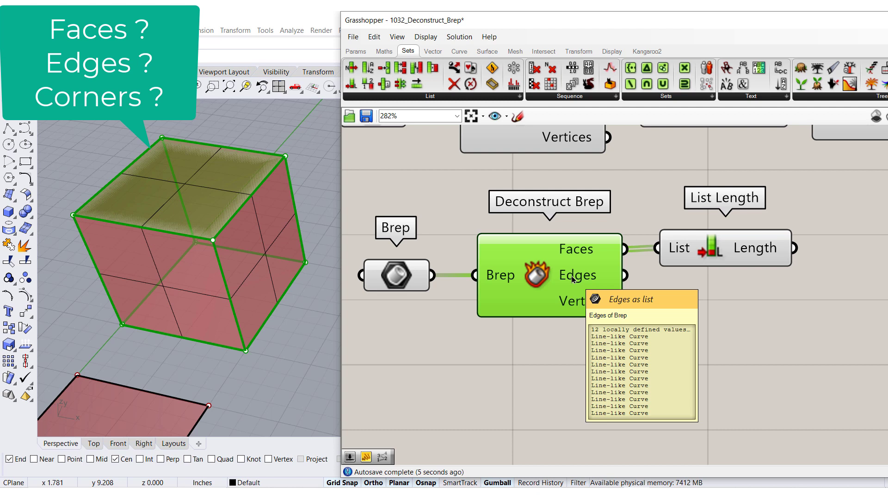
mouse_move(731, 253)
left_mouse_down()
mouse_move(728, 221)
mouse_move(729, 284)
left_mouse_up()
left_click_drag(625, 276, 682, 279)
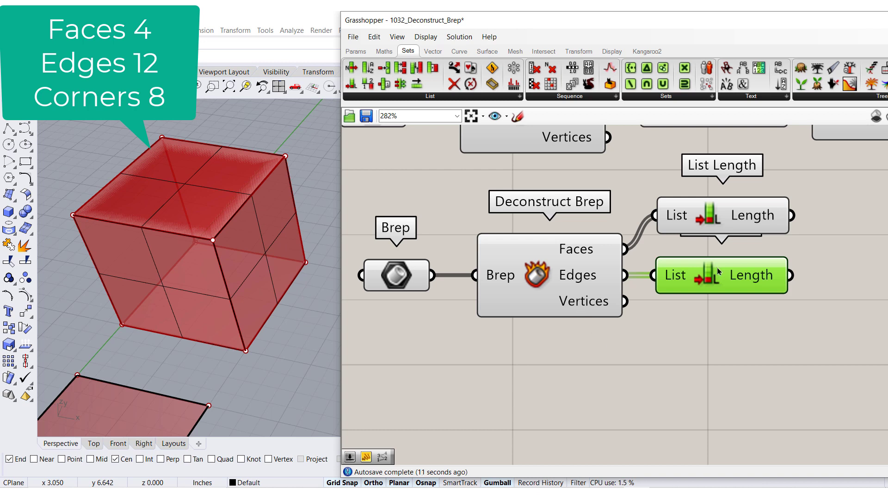
left_click_drag(715, 277, 715, 335, "alt")
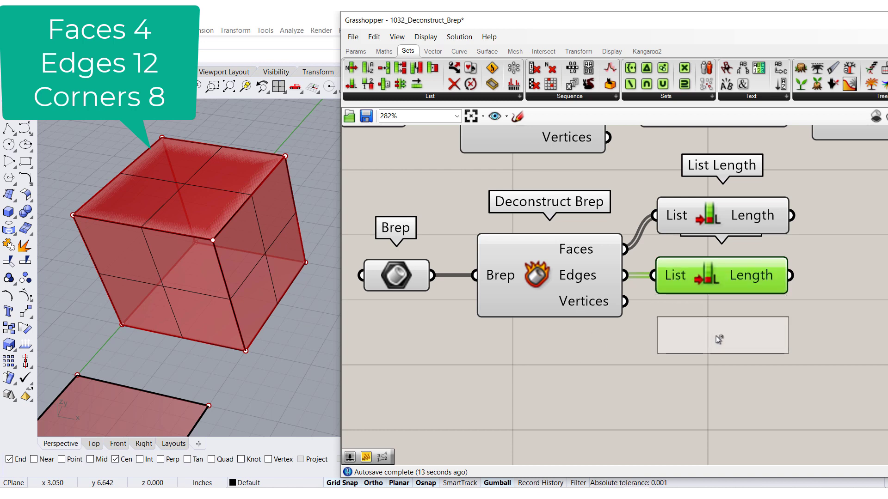
left_click_drag(625, 301, 654, 335)
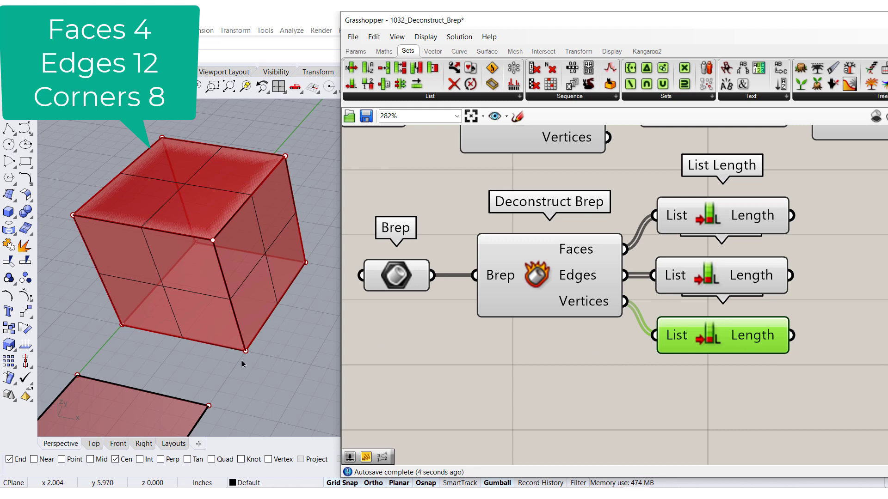
Step: Zoom out and pan to frame all four Deconstruct Brep setups, then show the Surface components
scroll(521, 356, "down", 2)
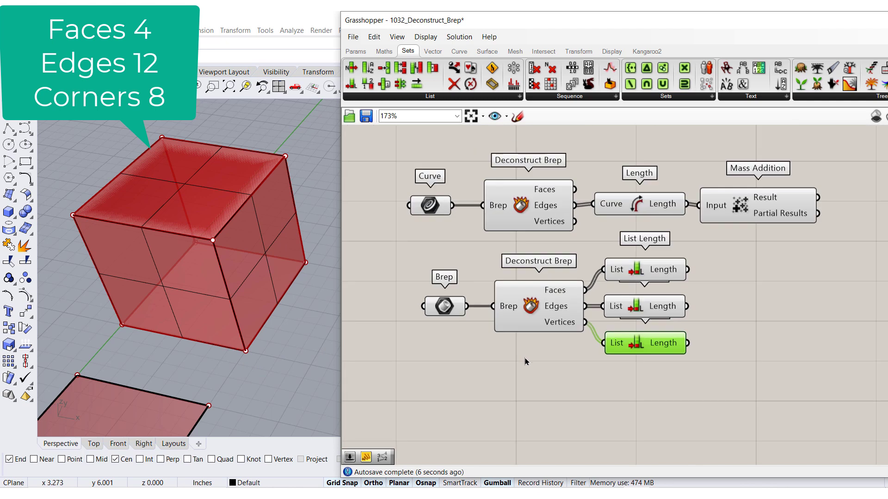
scroll(525, 357, "down", 2)
scroll(522, 324, "down", 2)
right_click_drag(522, 285, 536, 350)
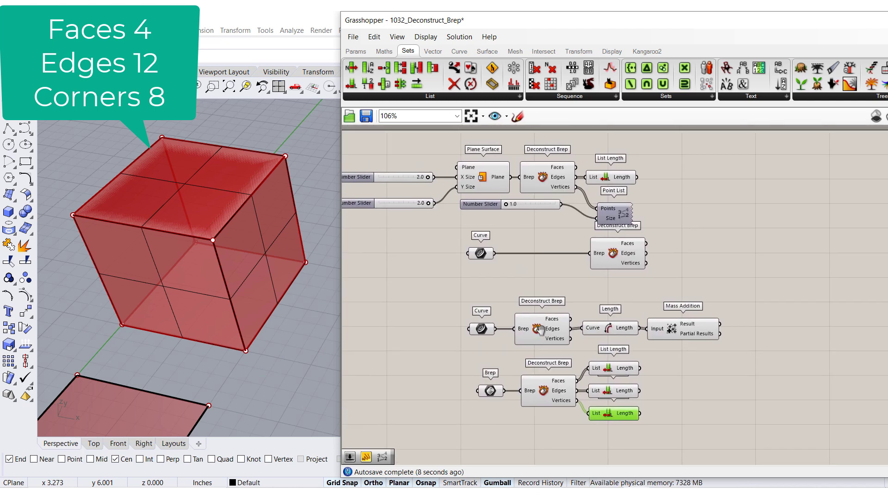
left_click(481, 52)
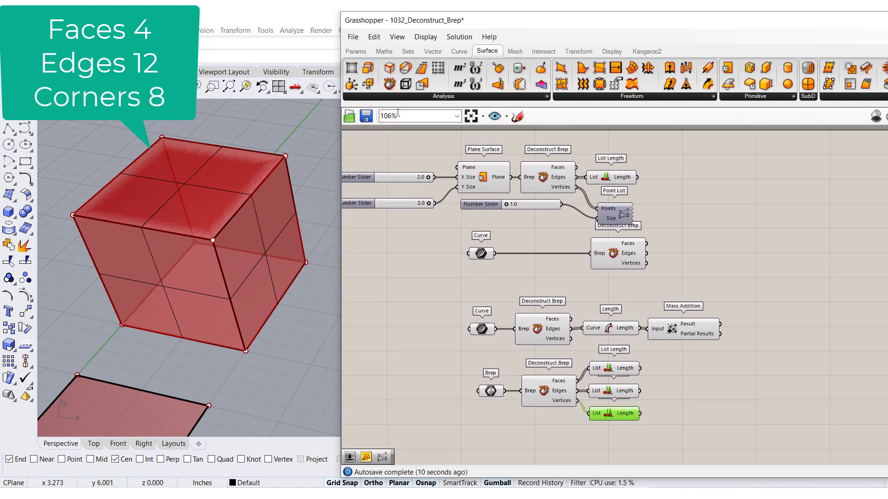